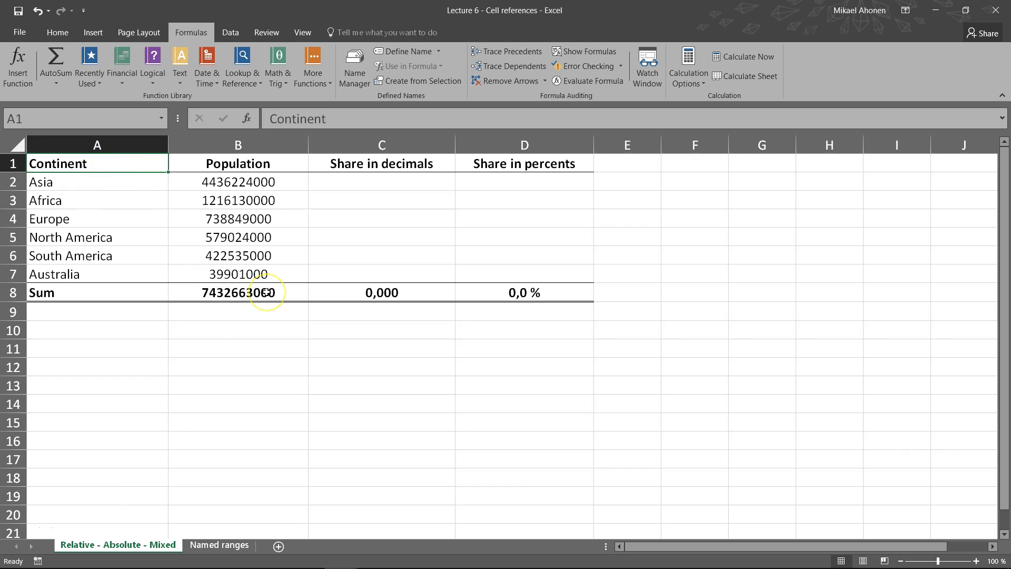
Select the share columns and the empty continent share cells C2:D7.
left_click(419, 143)
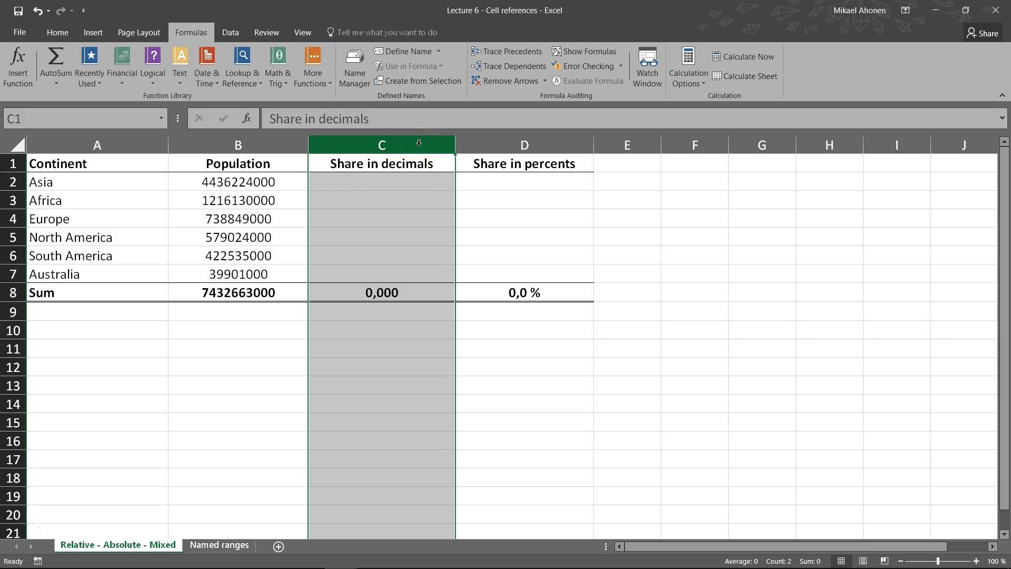
left_click(487, 142)
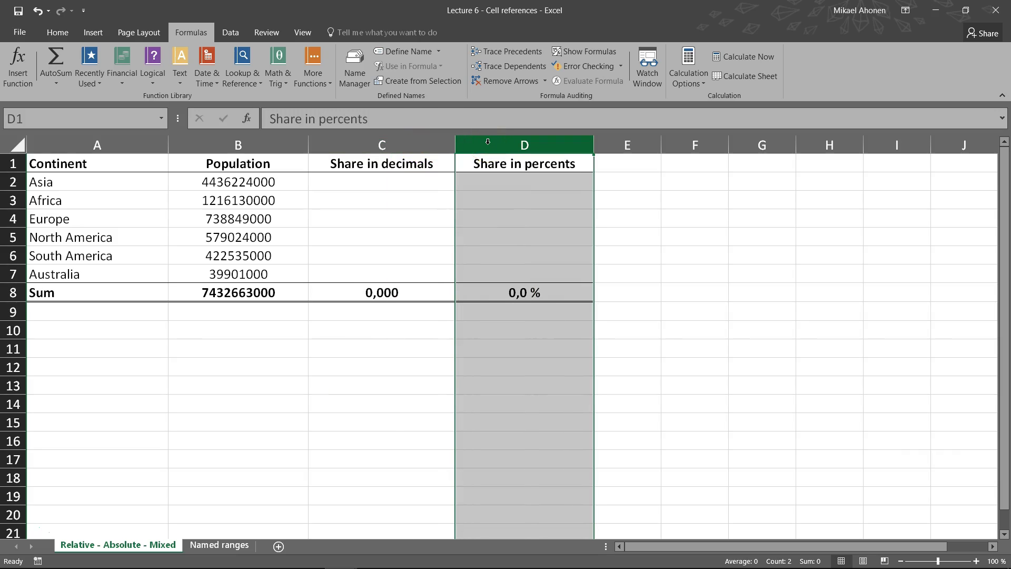
left_click(487, 141)
left_click(469, 156)
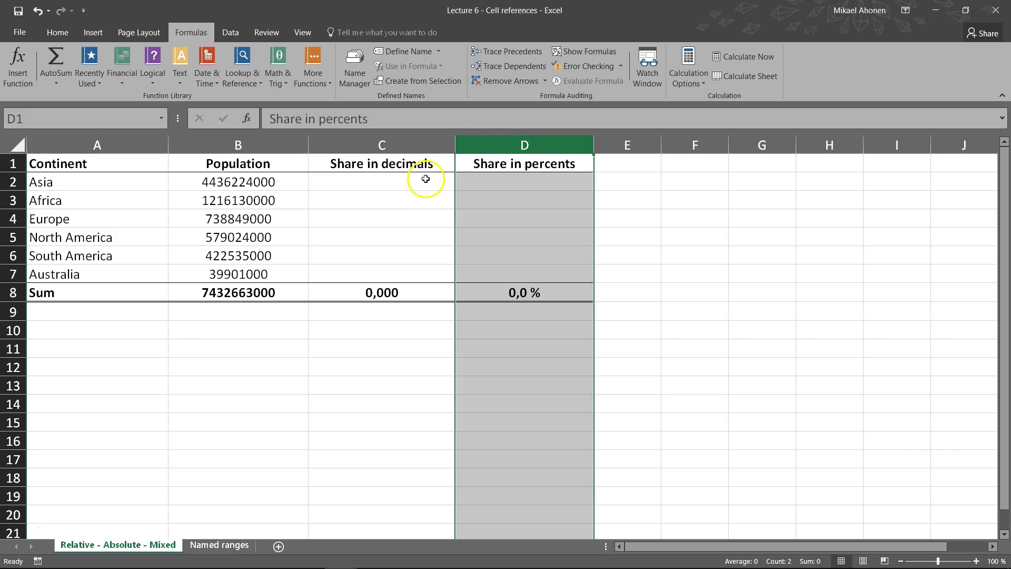
left_click_drag(411, 180, 514, 279)
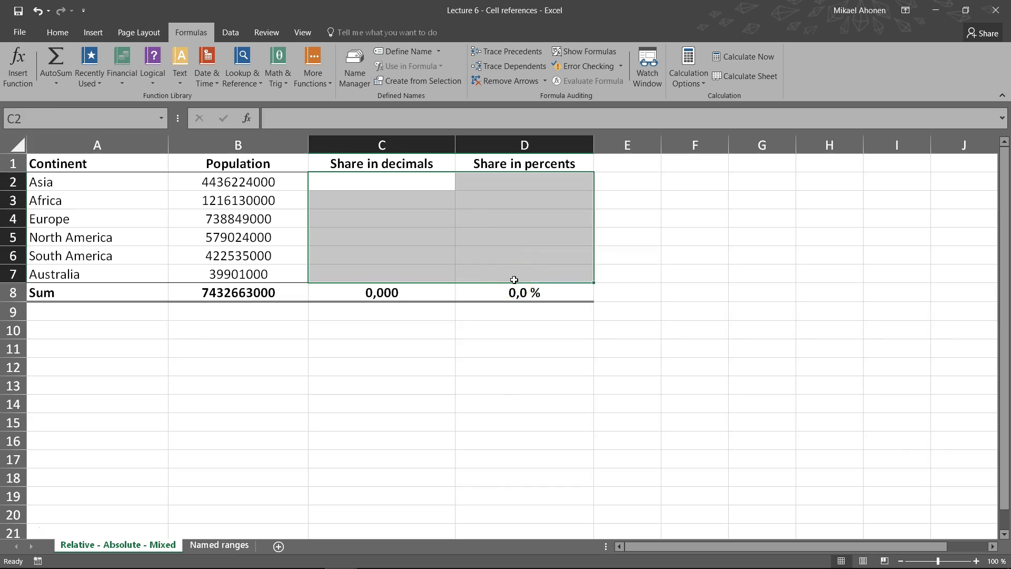
right_click(513, 277)
left_click(417, 183)
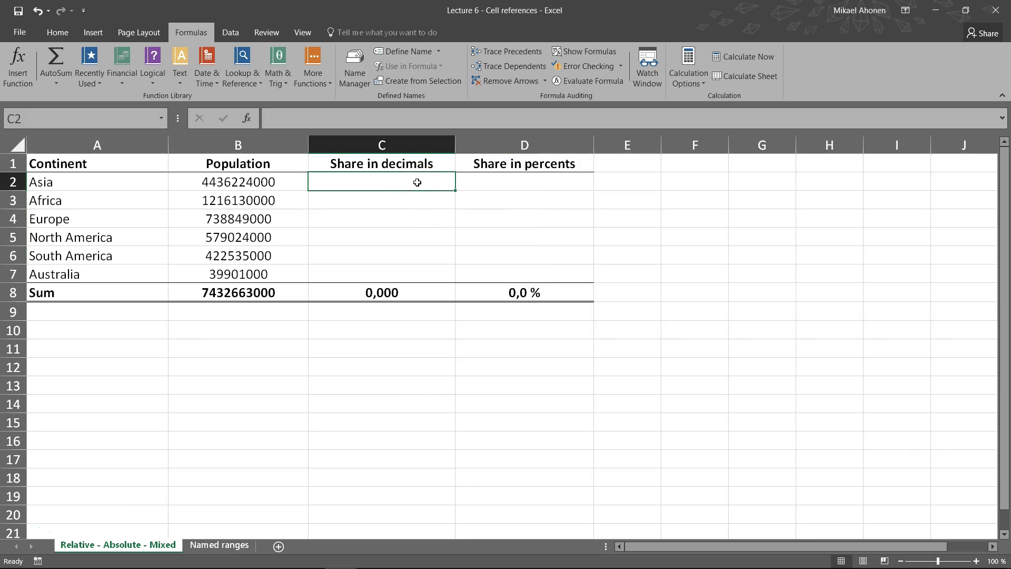
double_click(417, 183)
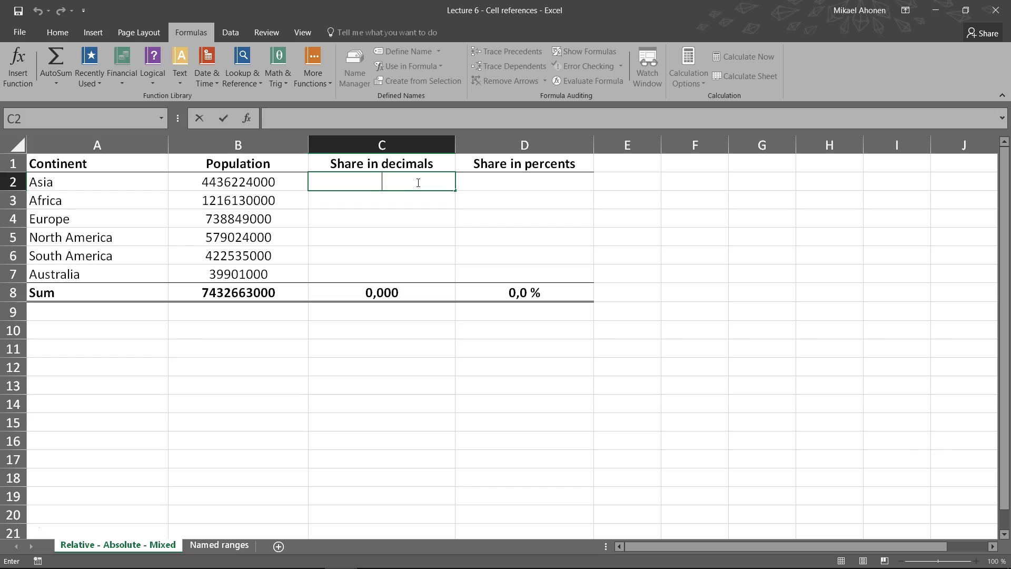
type("=")
left_click(283, 181)
type("/7432663000")
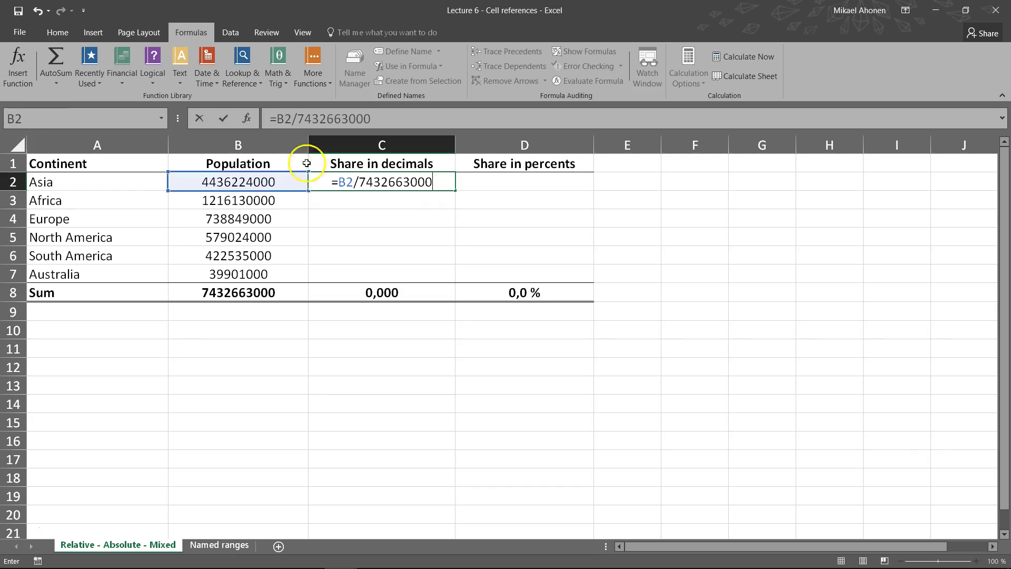
left_click_drag(392, 120, 294, 122)
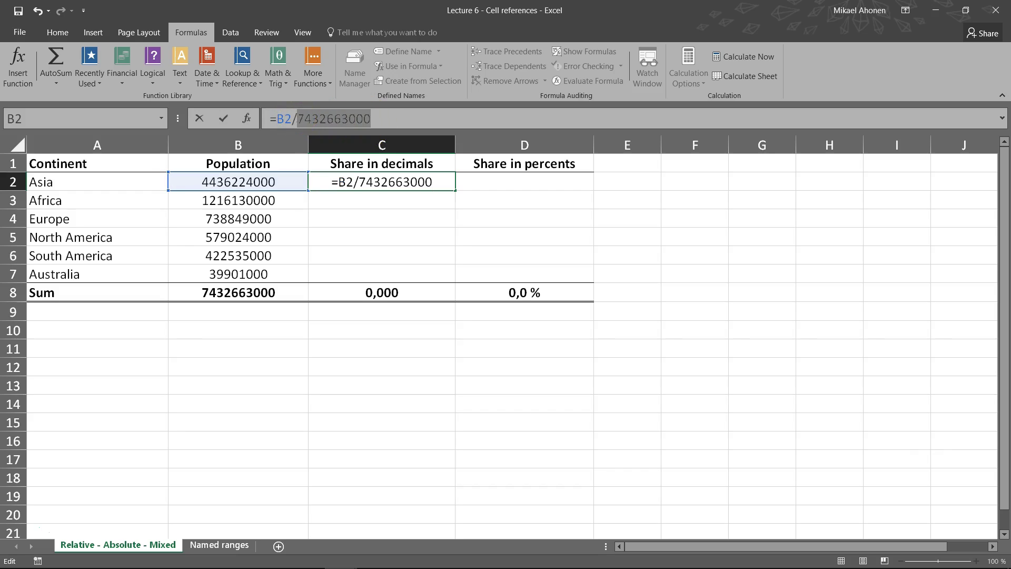
key("Return")
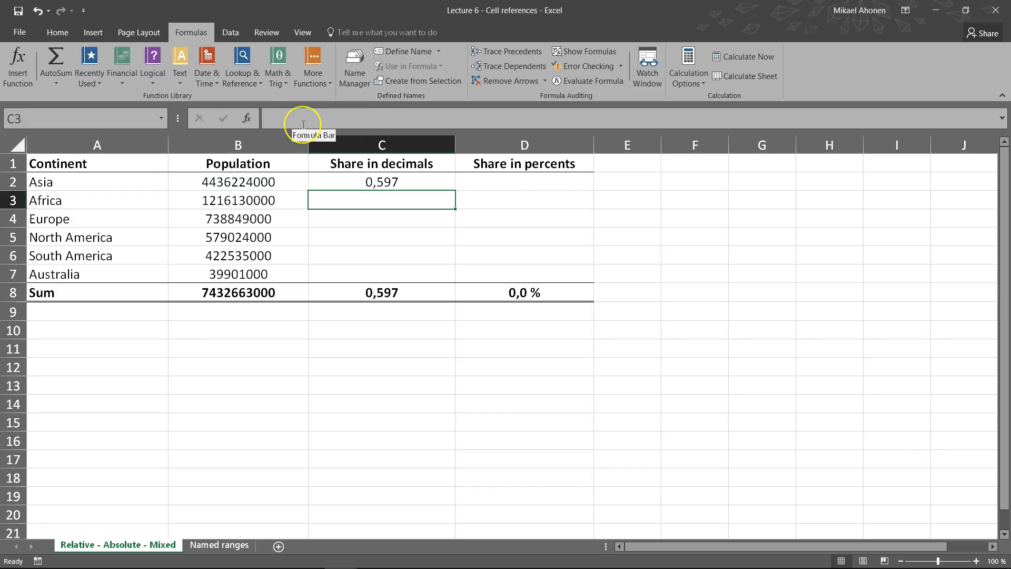
left_click(370, 181)
Fill C2's formula down to C7, giving shares 0,164 through 0,005 that sum to 1,000.
left_click_drag(453, 190, 446, 284)
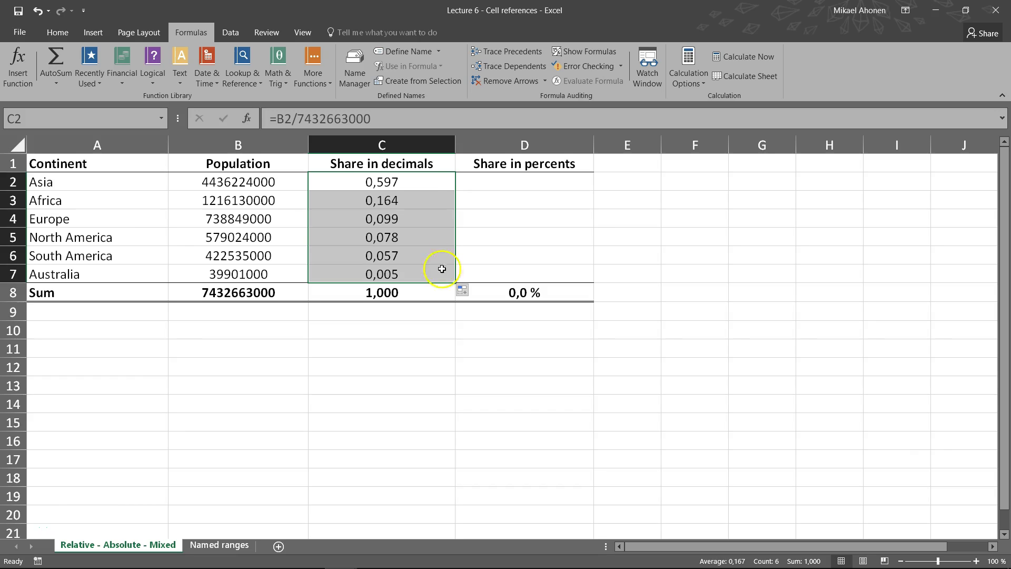
left_click(405, 180)
left_click_drag(395, 124, 300, 118)
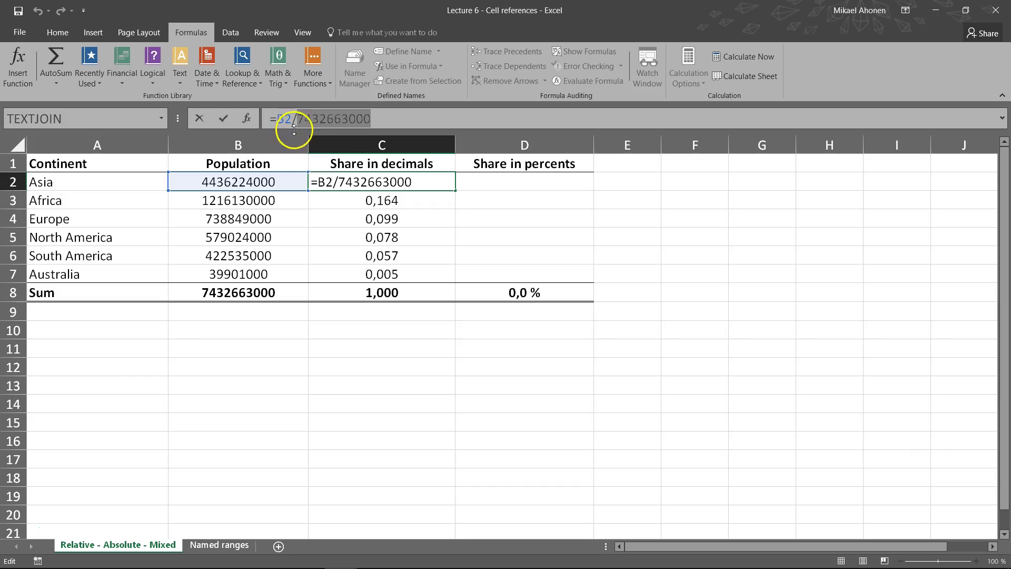
Change C2 to =B2/B8 and fill it down to C7, producing #DIV/0! errors.
left_click(261, 290)
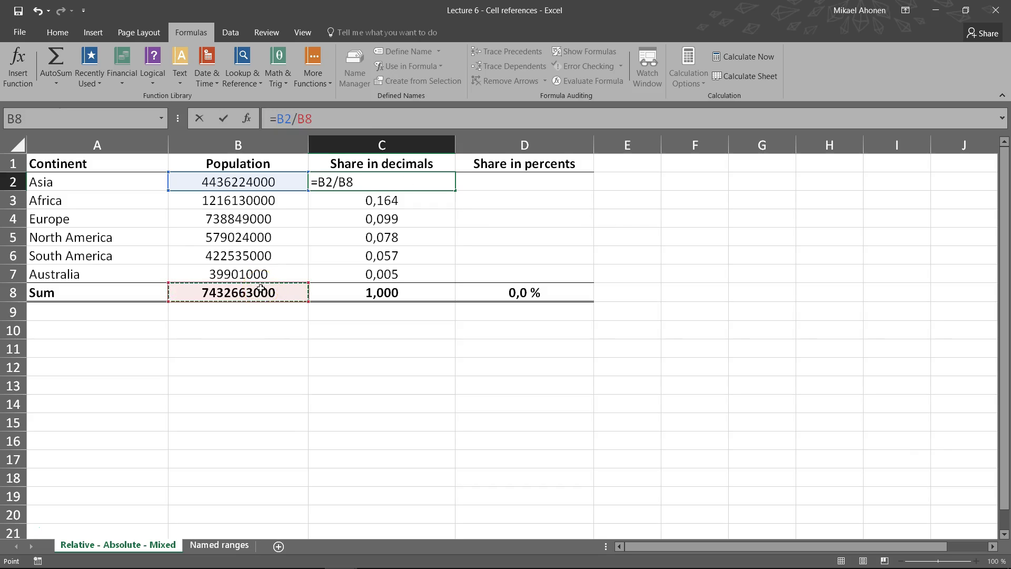
key("Return")
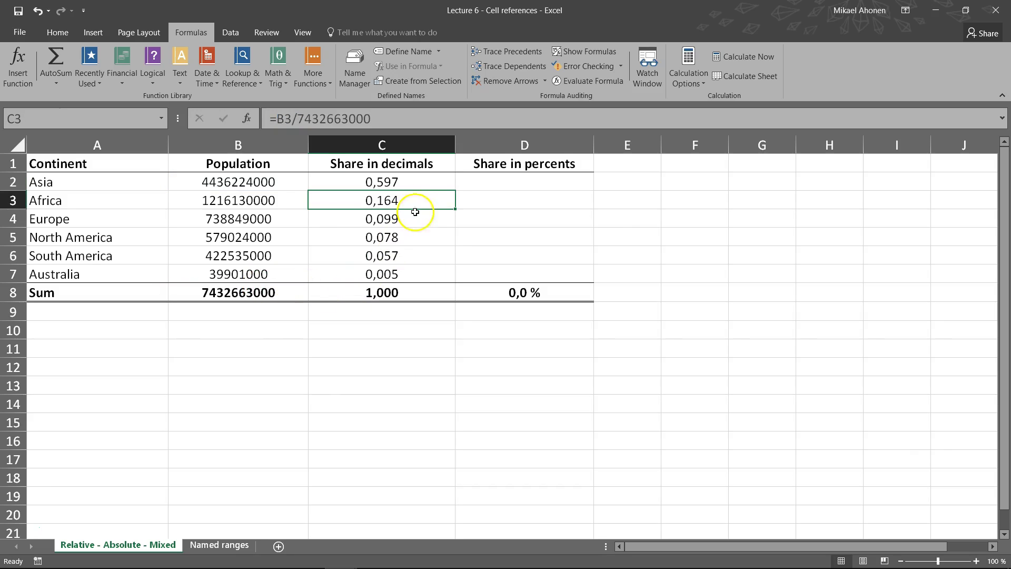
left_click(423, 181)
left_click_drag(455, 190, 443, 276)
left_click(413, 181)
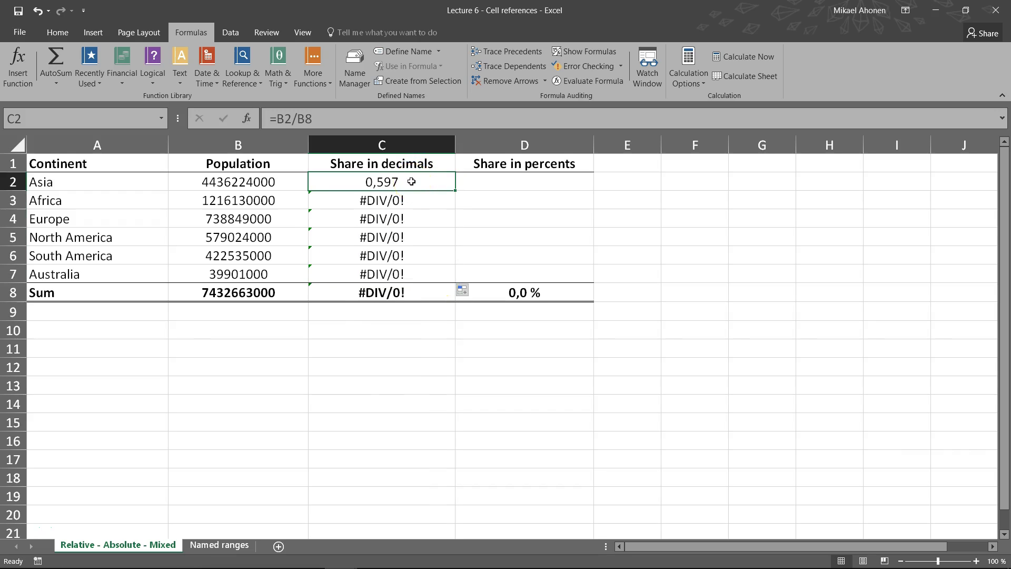
double_click(385, 201)
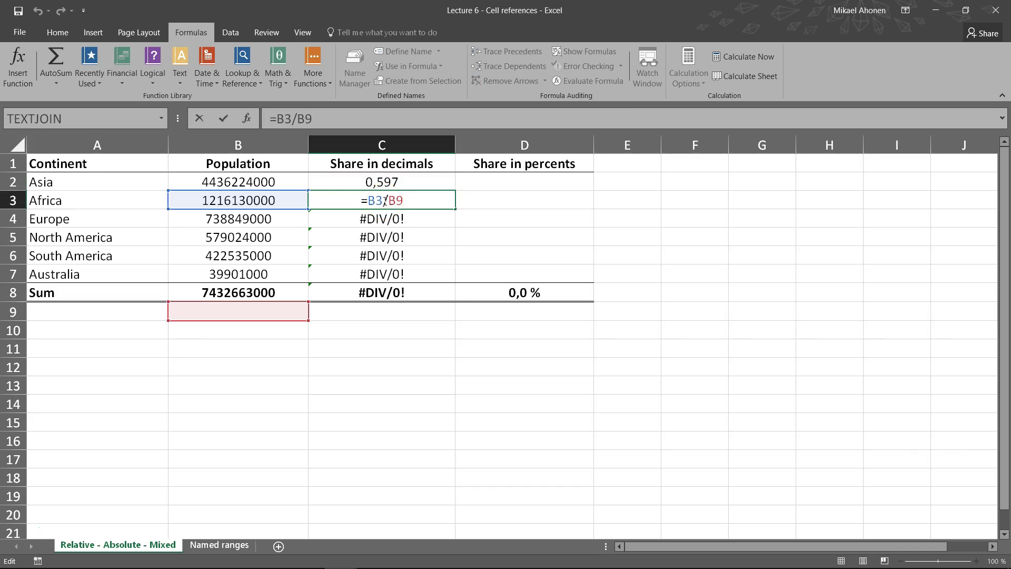
key("Return")
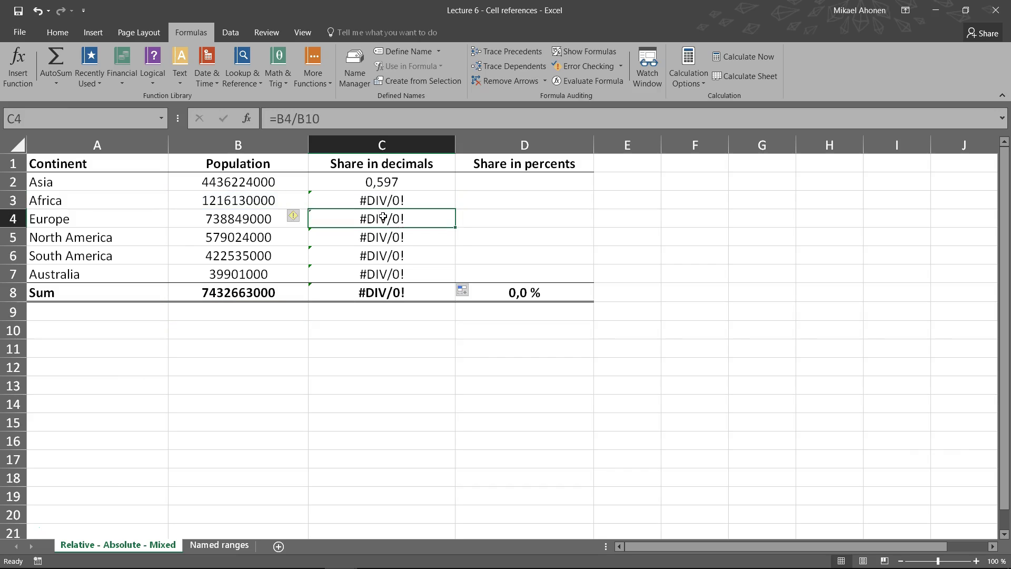
double_click(383, 217)
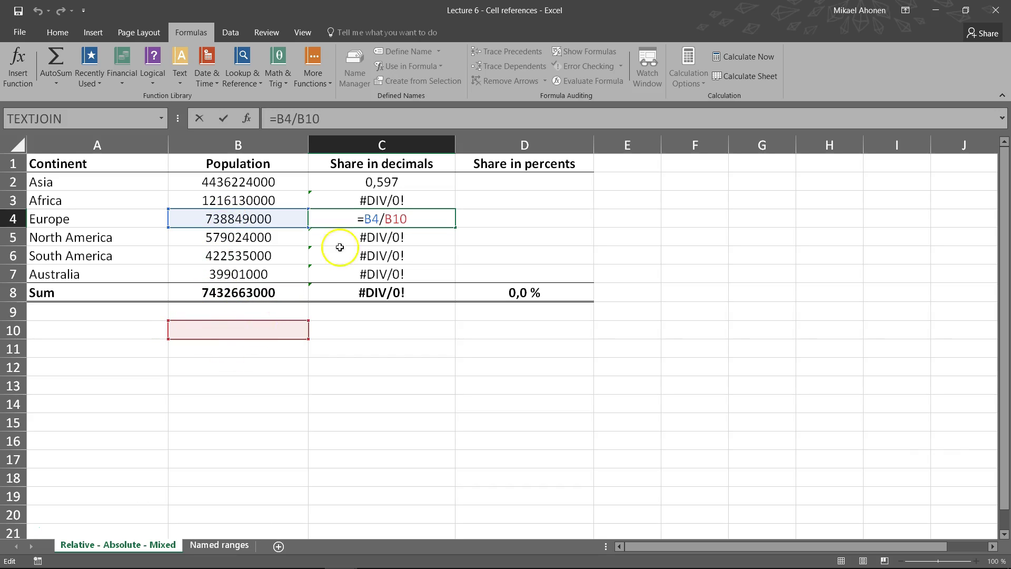
left_click(381, 218)
key("ctrl+Return")
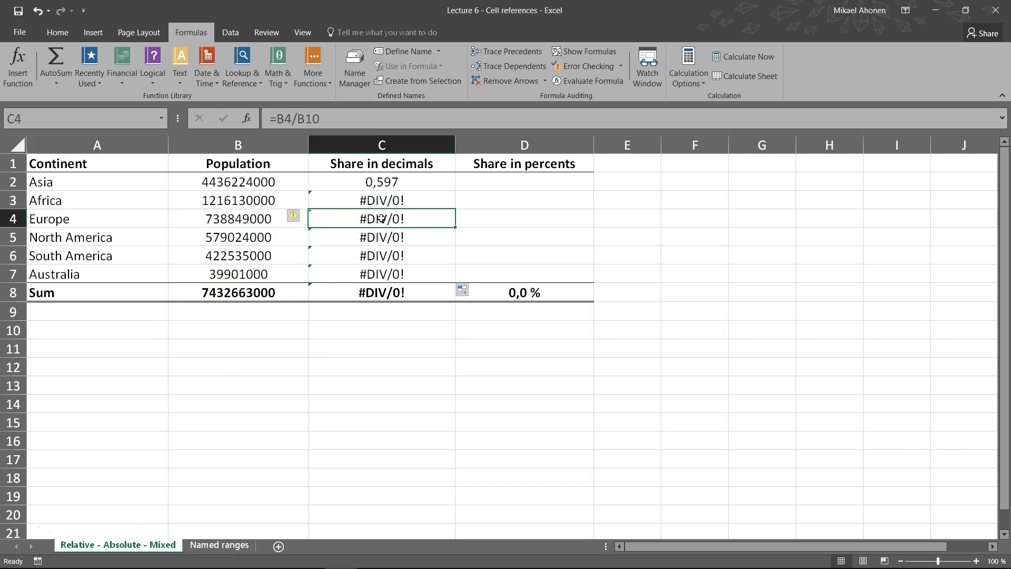
left_click(395, 182)
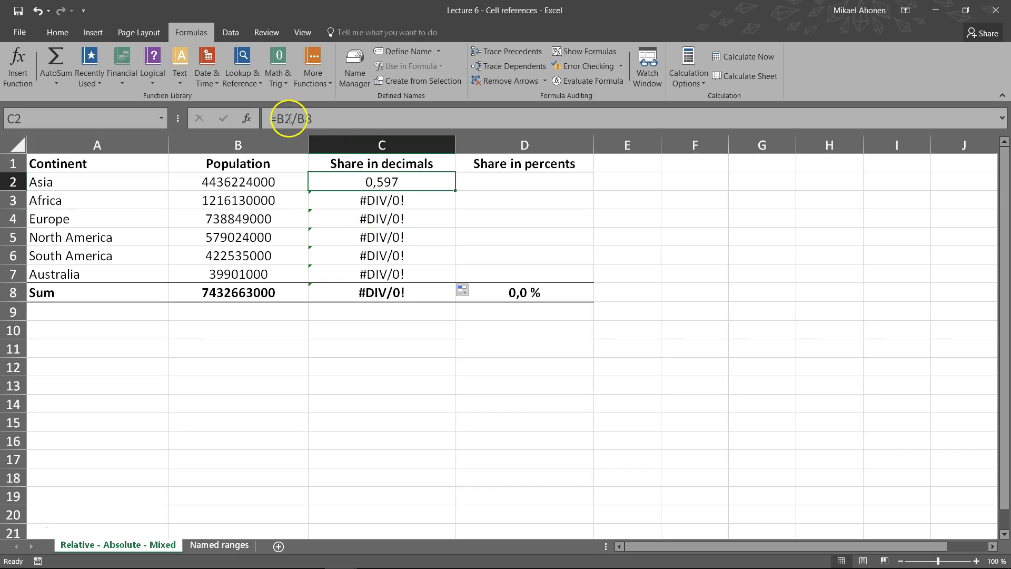
left_click(292, 119)
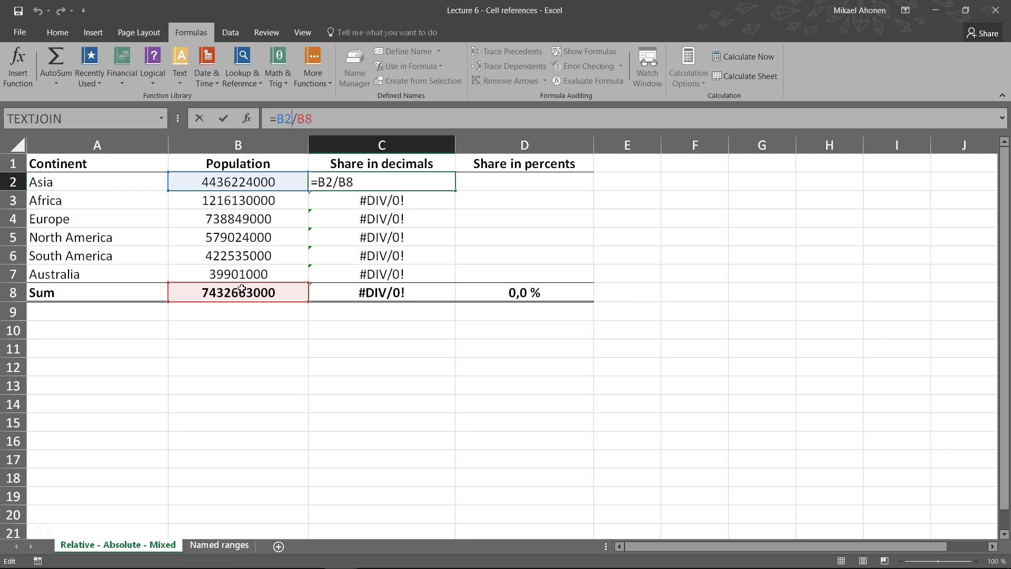
Make C2's divisor the absolute reference $B$8, so it reads =B2/$B$8.
left_click(347, 181)
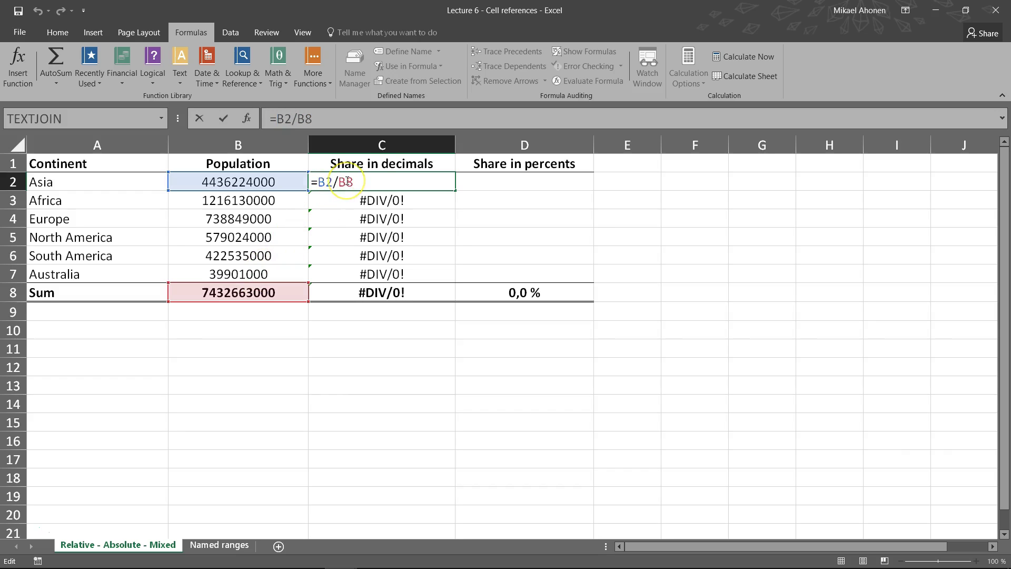
left_click(349, 182)
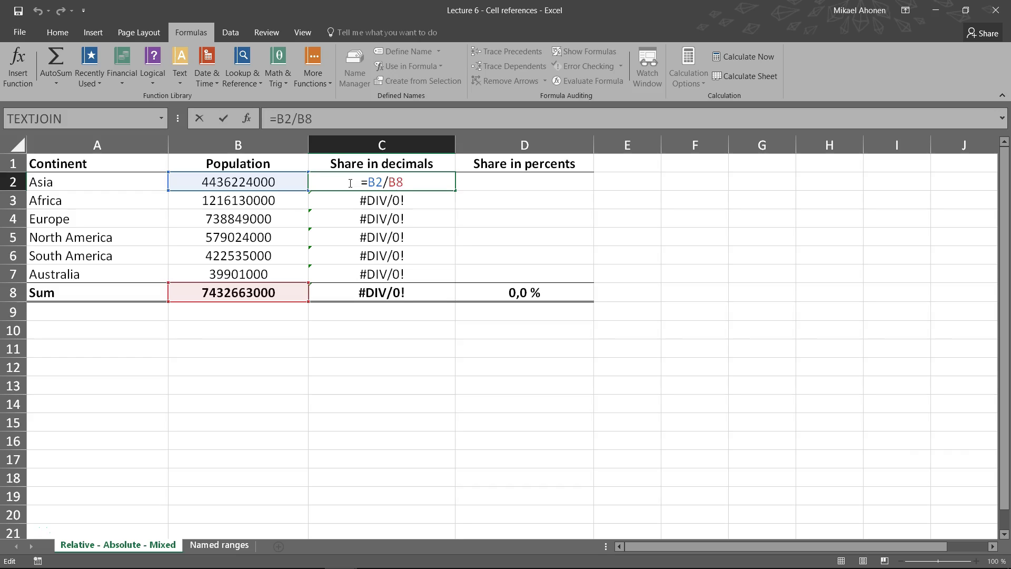
left_click(351, 183)
key("F4")
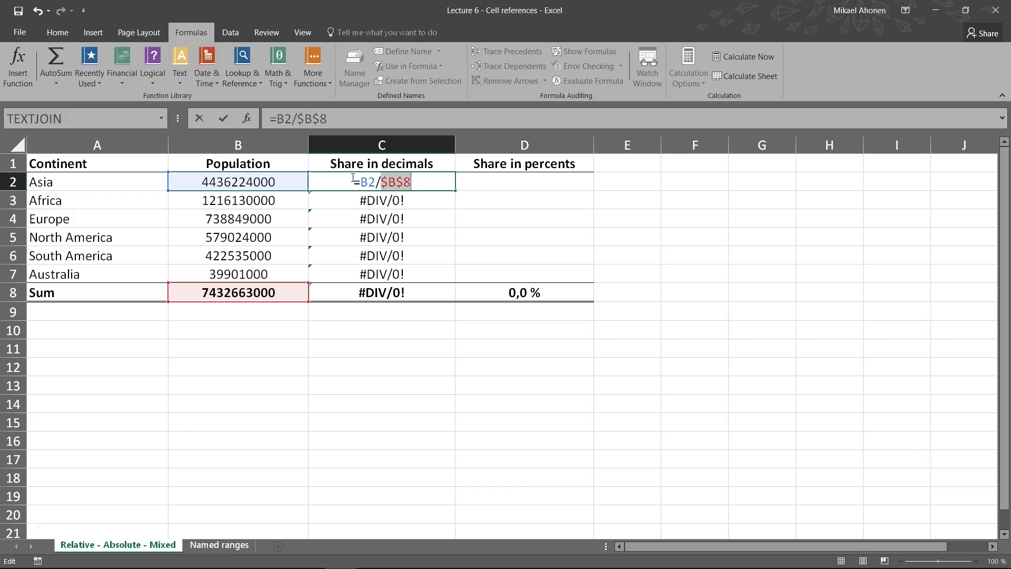
left_click(351, 177)
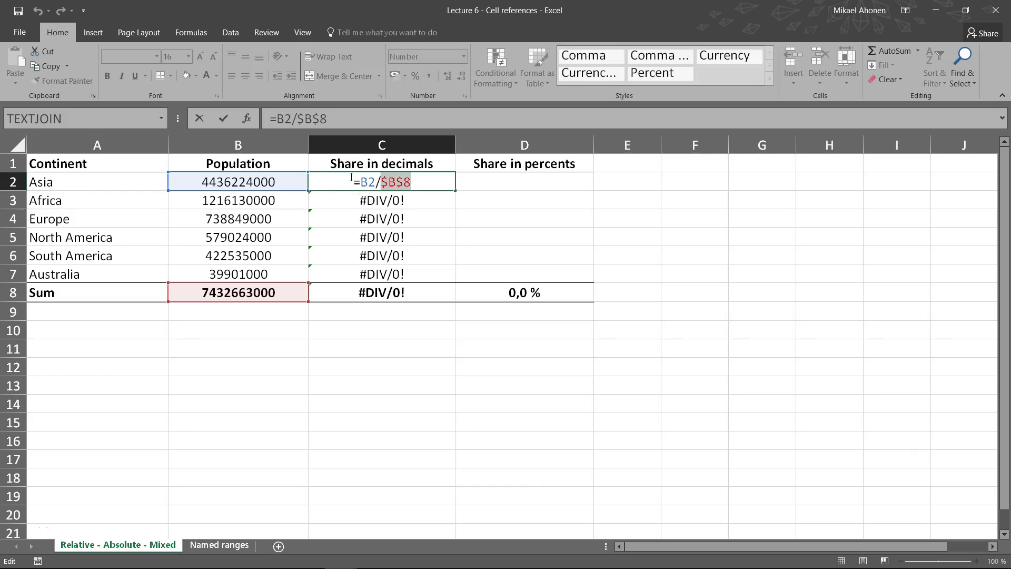
Commit =B2/$B$8 and fill it down to C7, giving shares 0,597 to 0,005.
left_click(266, 277)
key("Return")
left_click(435, 181)
left_click_drag(454, 190, 448, 280)
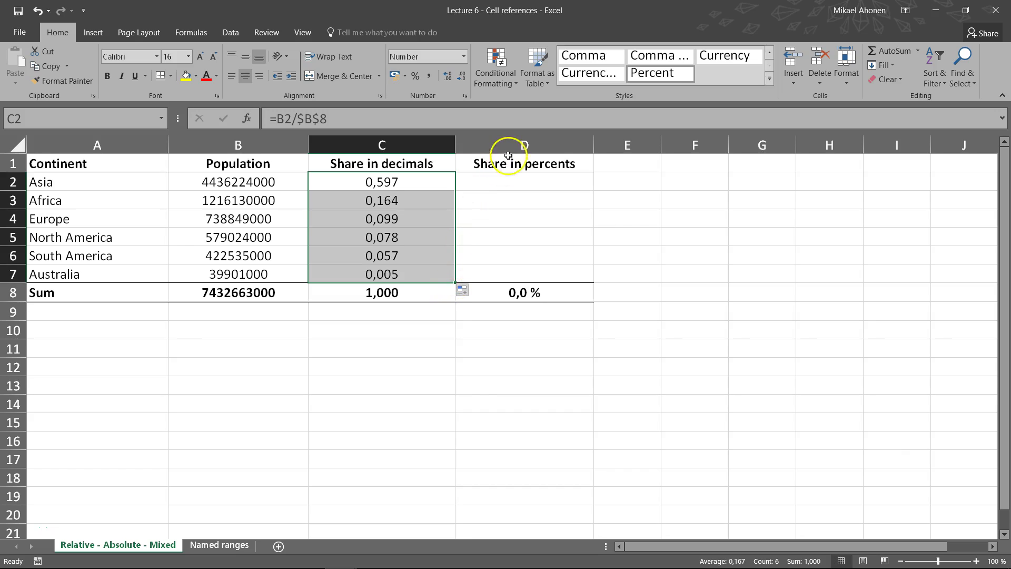
Paste the formulas from C2:C7 into D2:D7, which show 0,0 %.
left_click(524, 144)
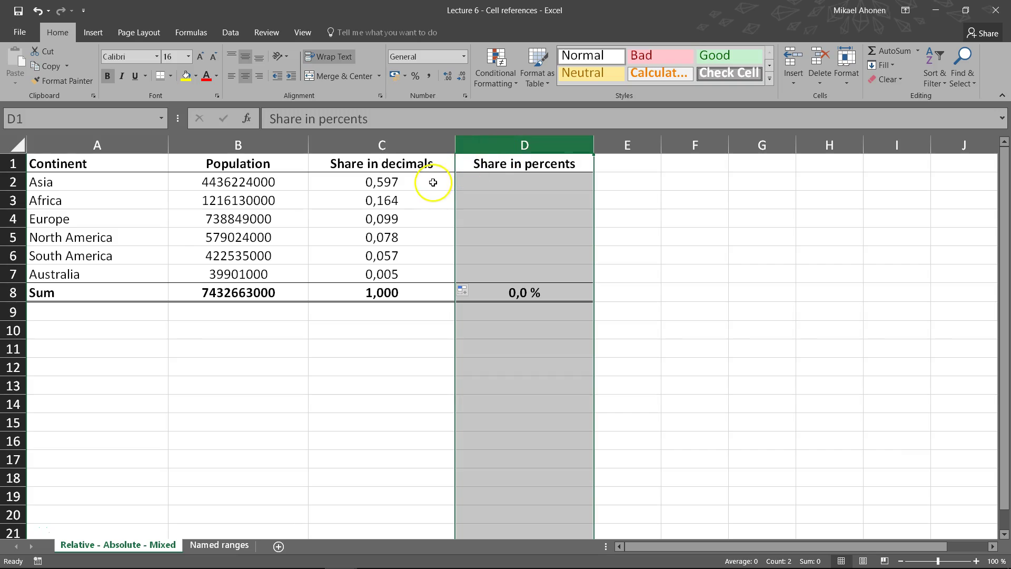
left_click_drag(429, 181, 425, 271)
key("ctrl+c")
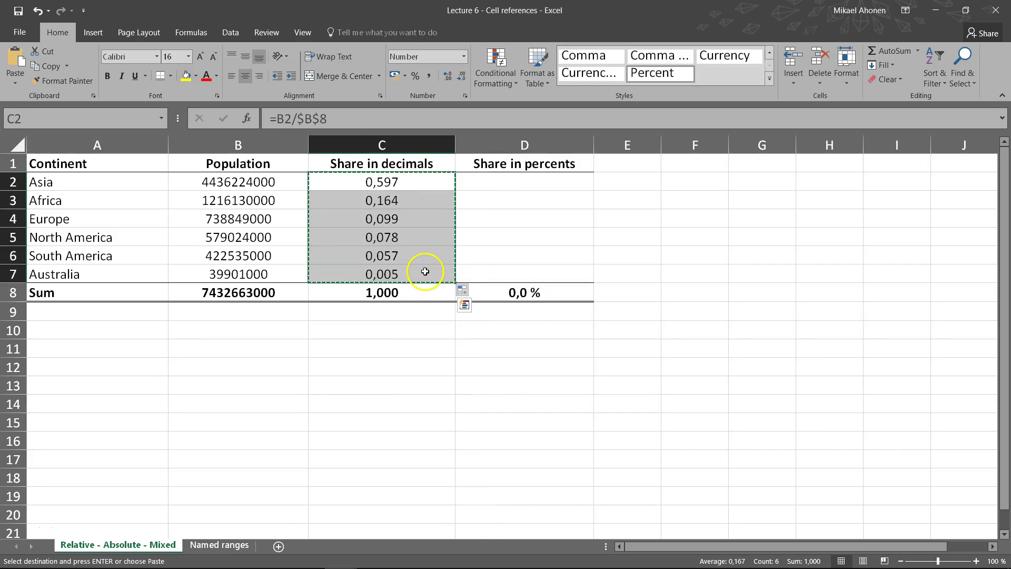
left_click(515, 181)
right_click(521, 181)
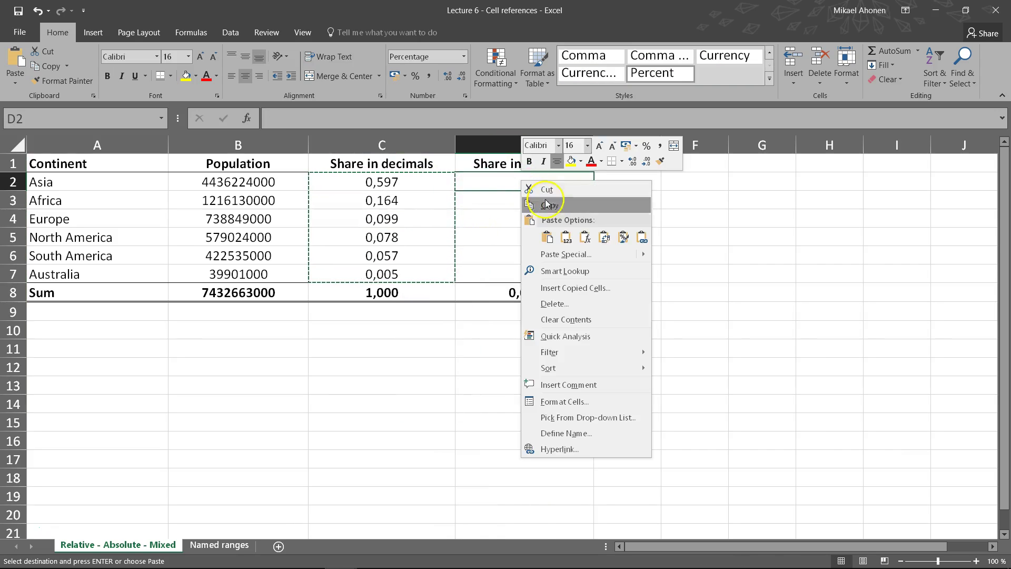
left_click(585, 237)
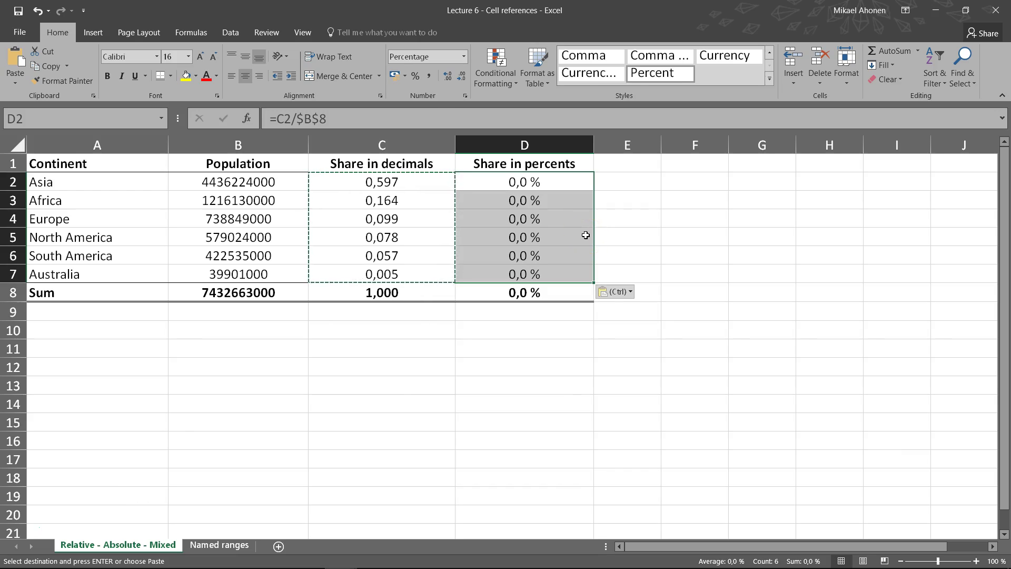
key("alt+m")
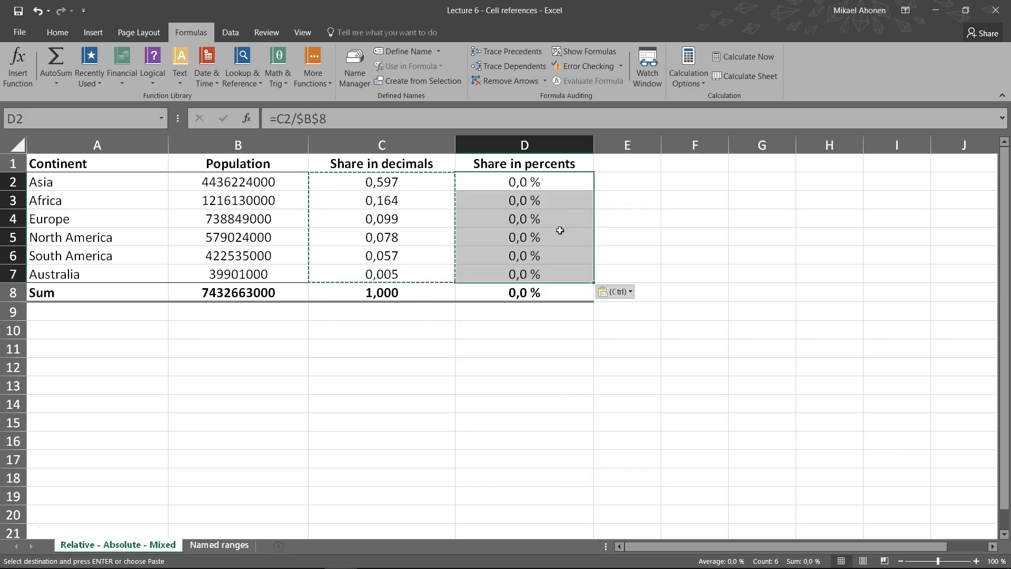
key("Escape")
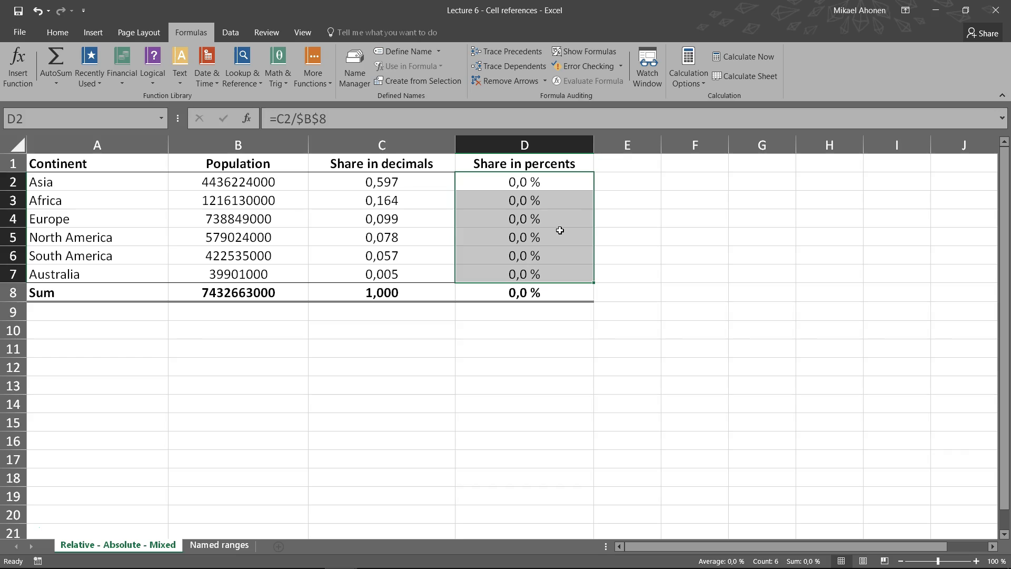
left_click(553, 184)
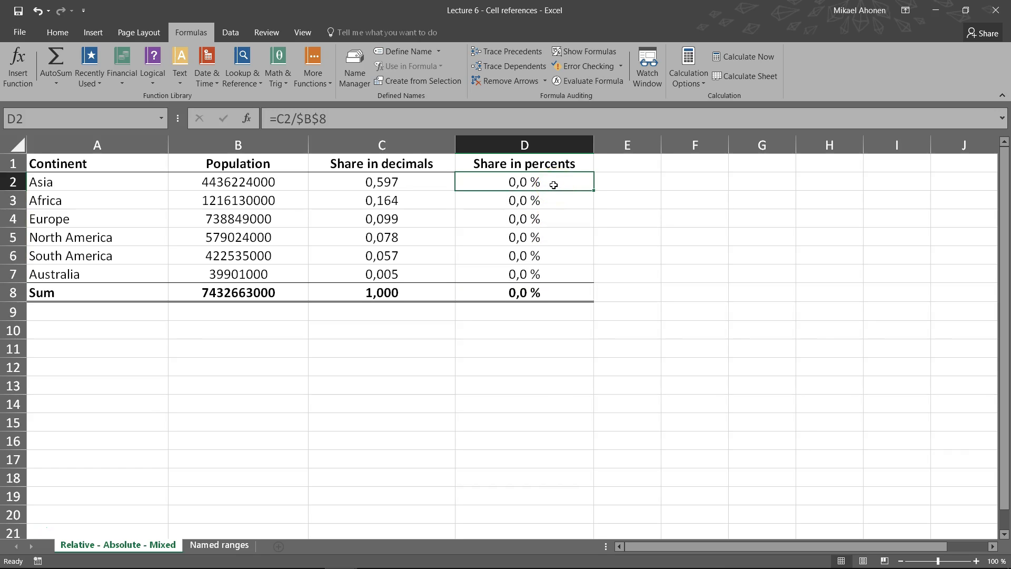
left_click(525, 184)
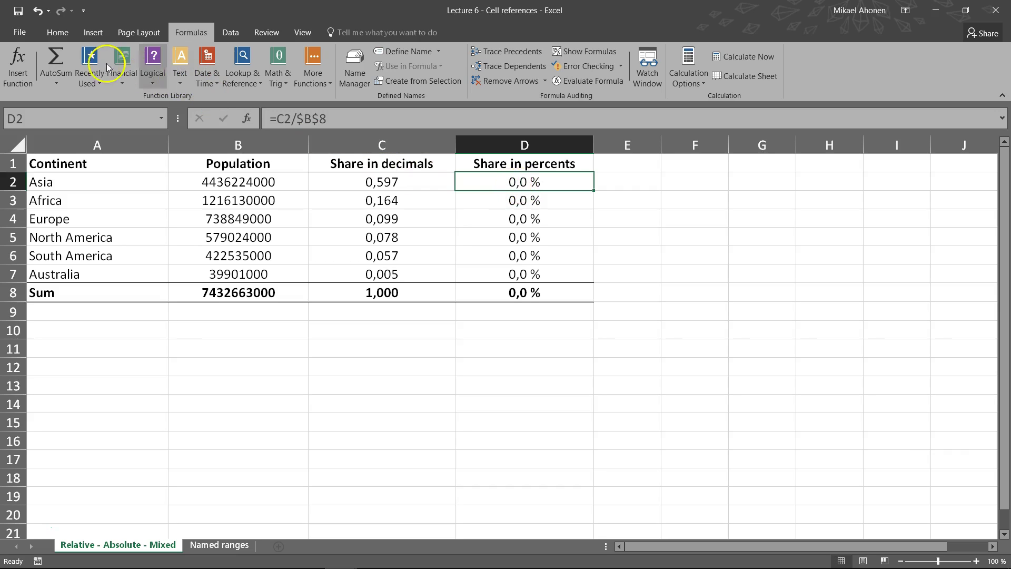
left_click(59, 32)
left_click(447, 74)
left_click(447, 74)
left_click(447, 74)
left_click(447, 74)
left_click(447, 74)
left_click(447, 74)
left_click(447, 74)
left_click(447, 74)
left_click(448, 75)
left_click(447, 76)
left_click(447, 77)
left_click(447, 77)
left_click(447, 76)
left_click(448, 77)
left_click(447, 76)
left_click(447, 77)
left_click(447, 76)
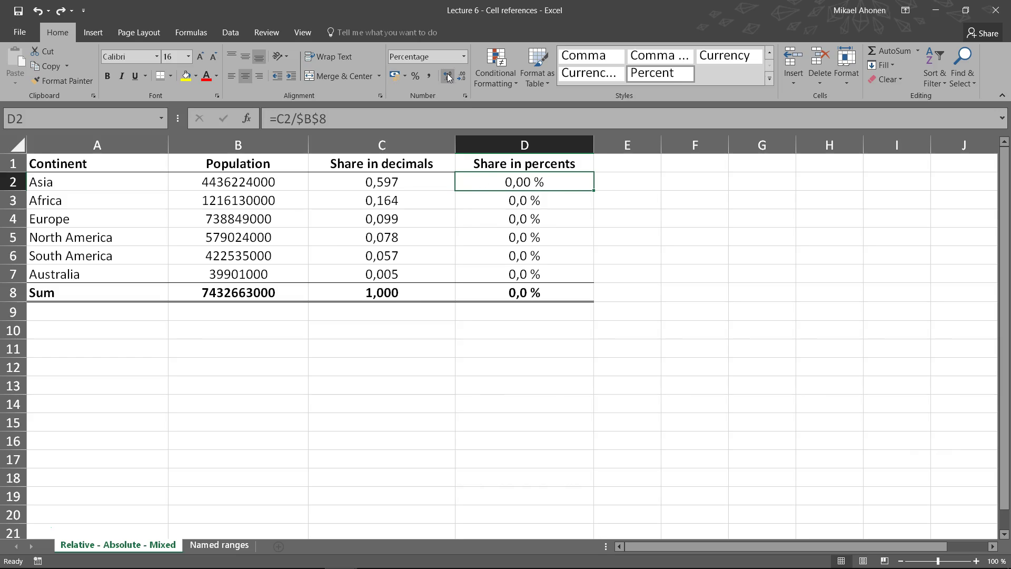
double_click(520, 183)
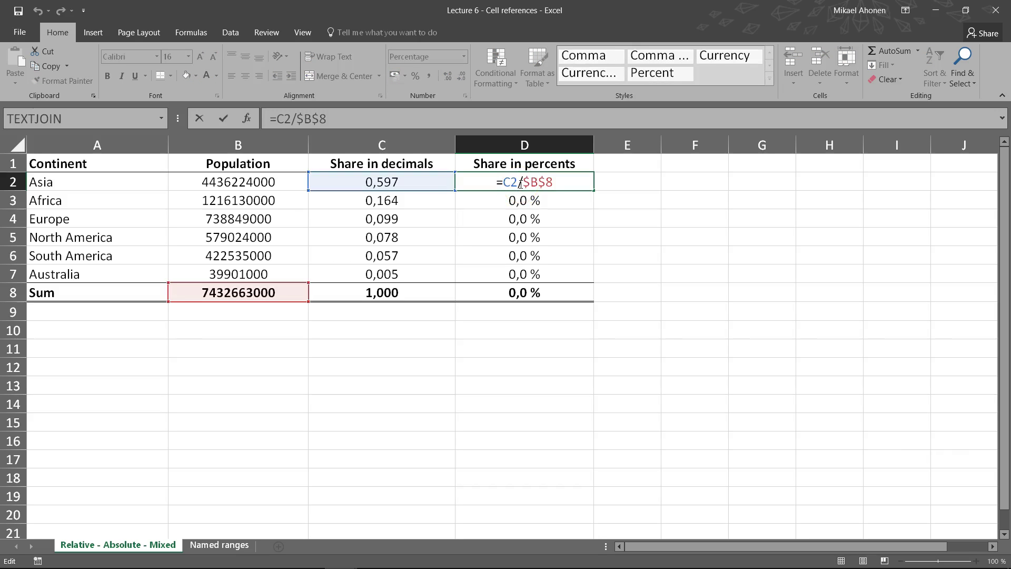
left_click(375, 184)
left_click(519, 182)
left_click(412, 182)
left_click(511, 181)
key("Escape")
key("Left")
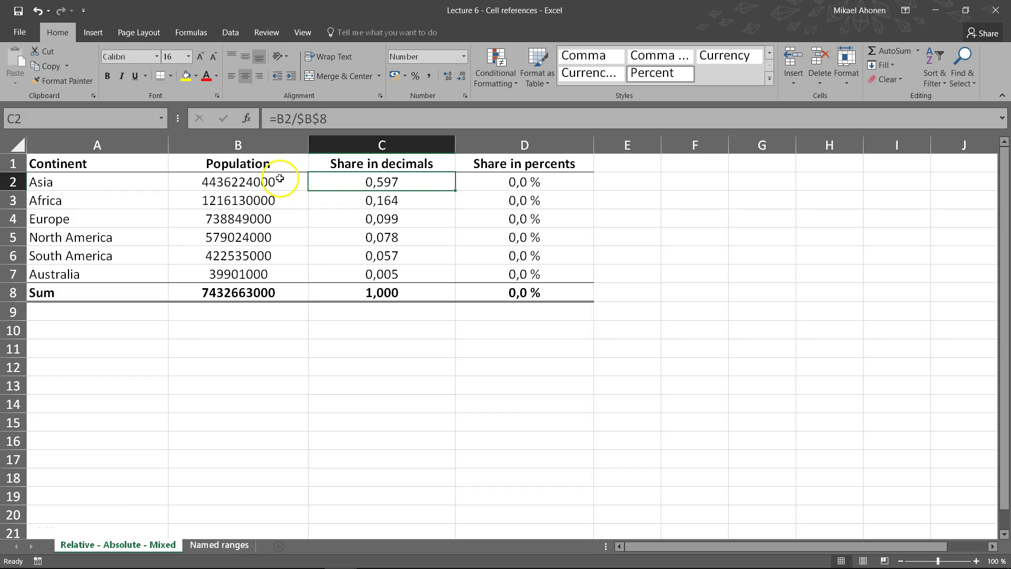
Change C2's formula to the mixed reference =$B2/$B$8, still giving 0,597.
double_click(367, 182)
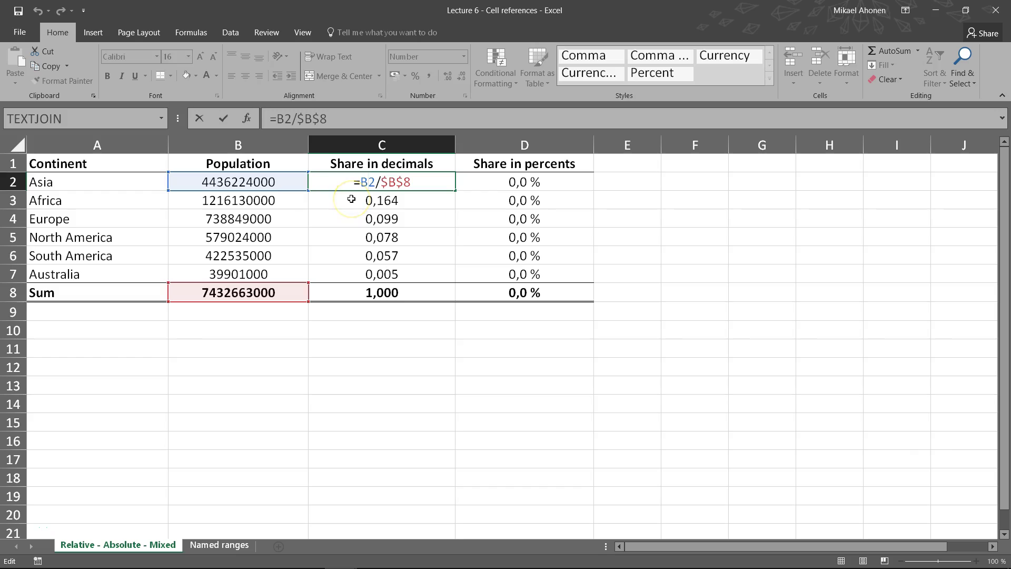
key("F4")
key("F4")
key("F4")
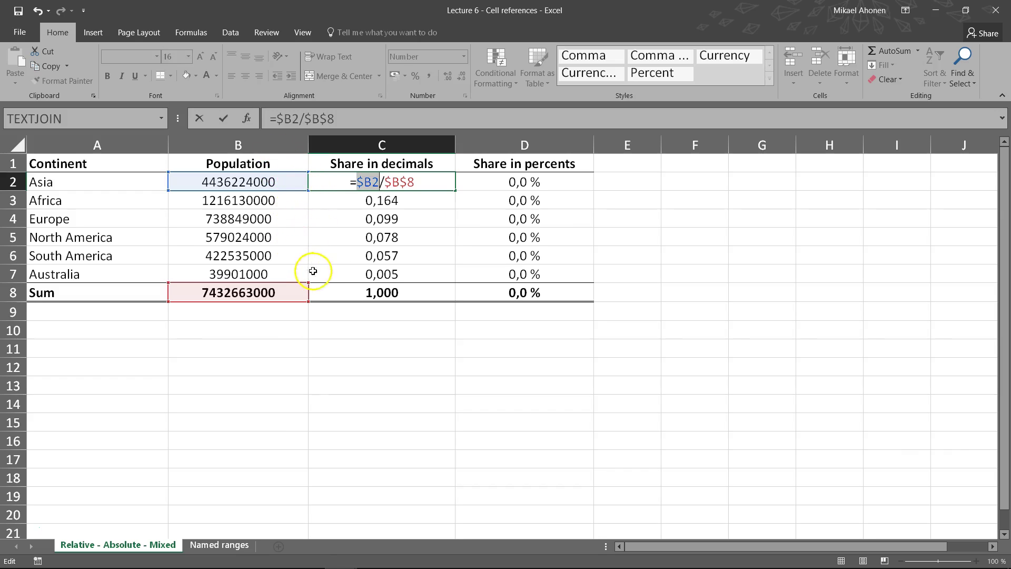
key("Return")
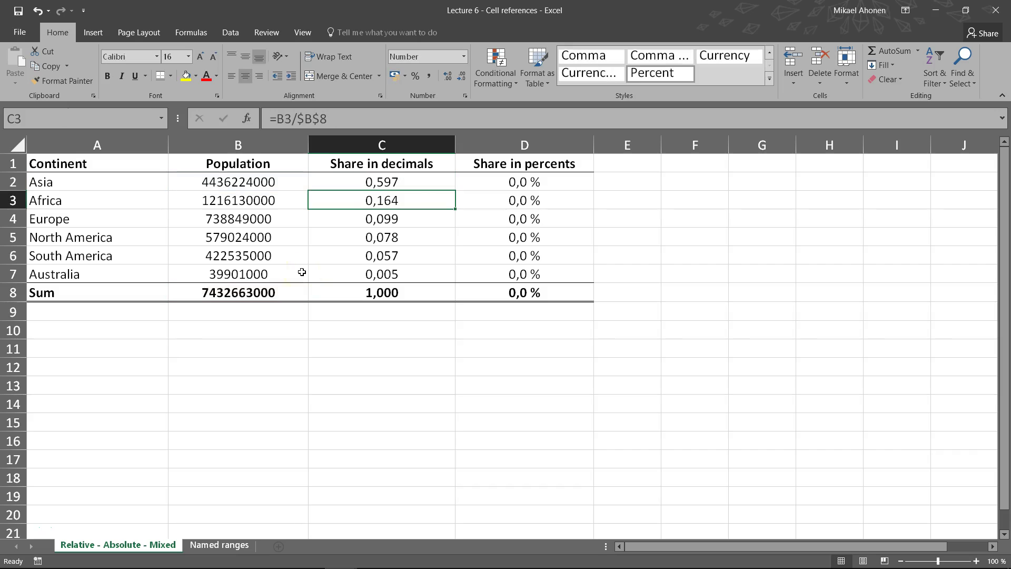
Paste C2's formula into C2:D7 as formulas, showing 59,7 % to 0,5 %, totalling 100,0 %.
left_click(400, 179)
key("ctrl+c")
left_click_drag(400, 179, 525, 275)
right_click(525, 275)
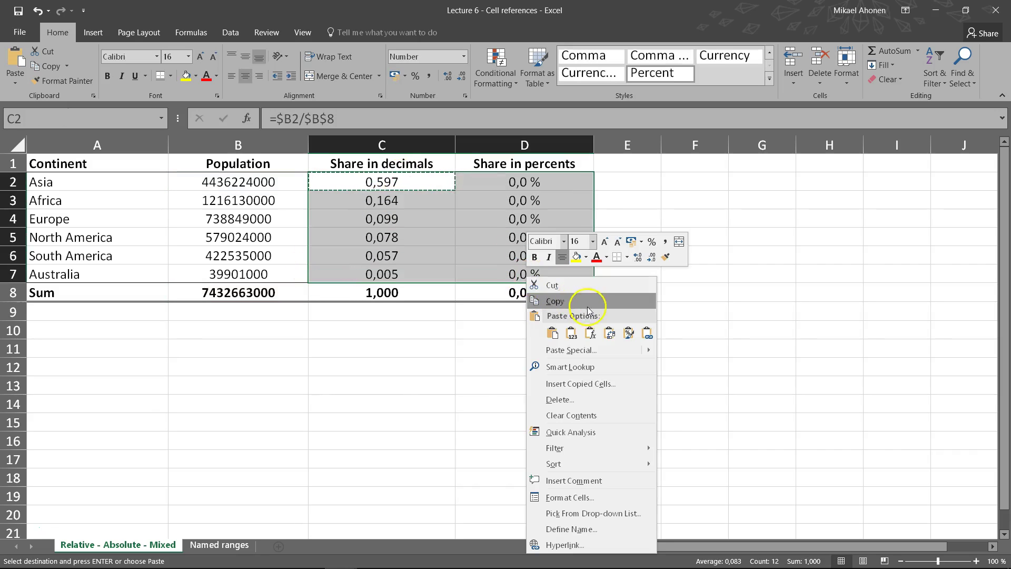
left_click(590, 332)
key("Escape")
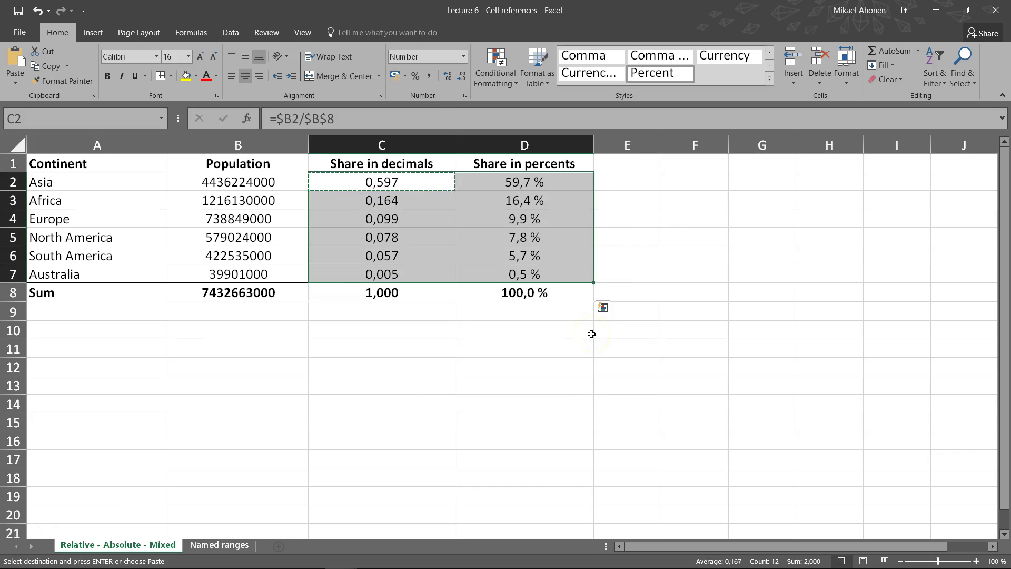
key("Escape")
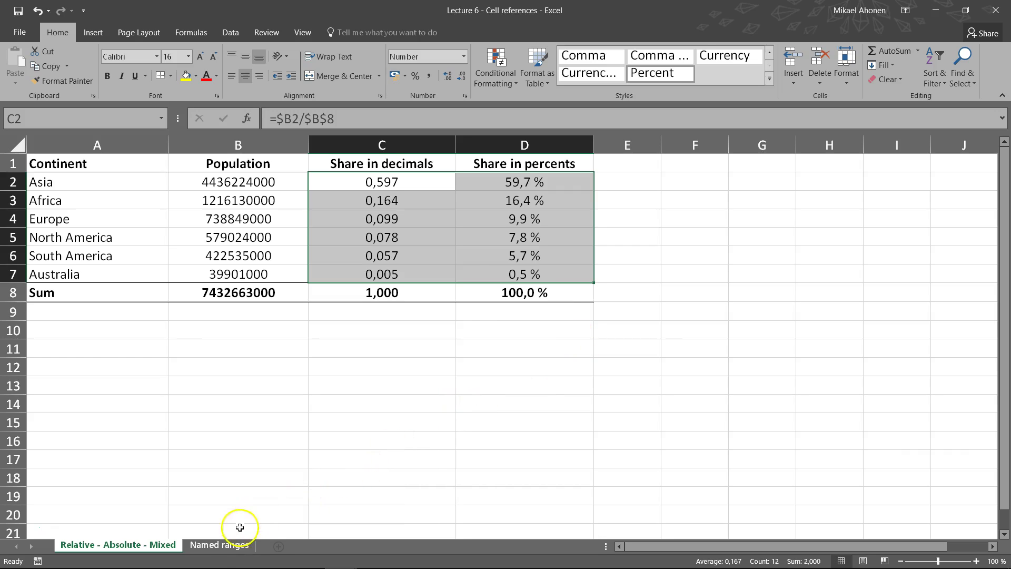
On the Named ranges sheet, name the populations B2:B7 continentPop.
left_click(226, 548)
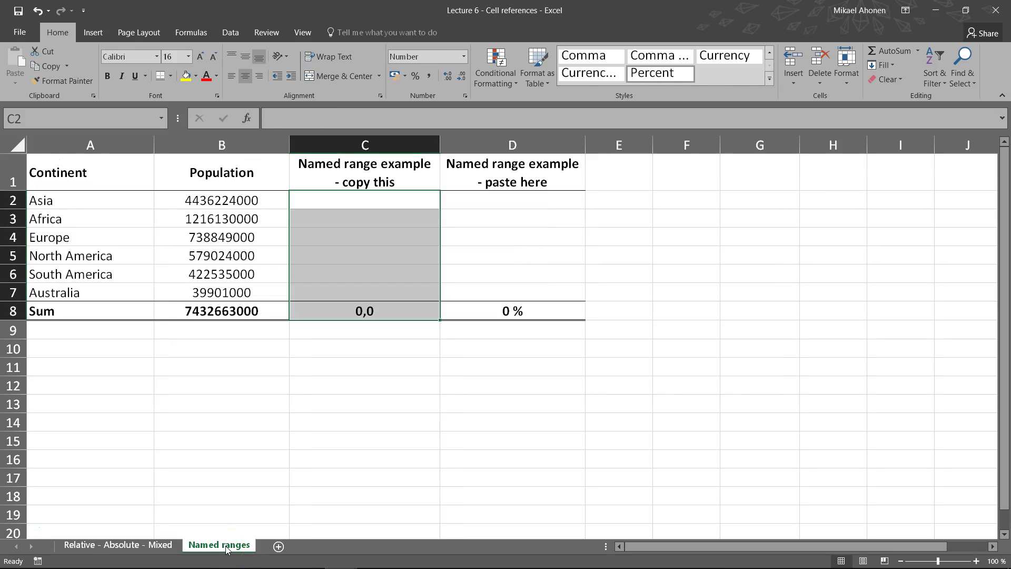
key("alt+m")
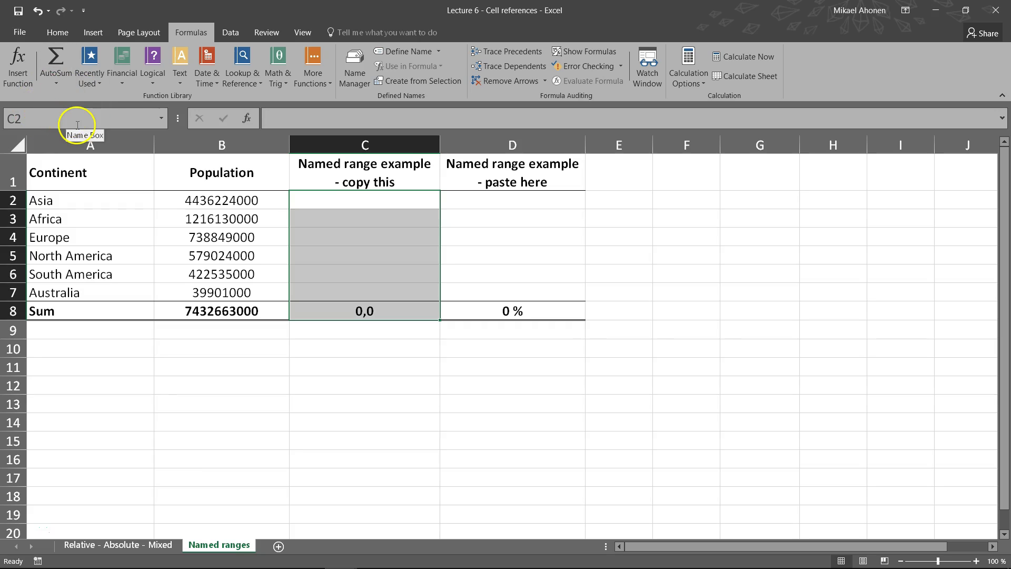
left_click_drag(172, 197, 189, 293)
left_click(100, 117)
type("co")
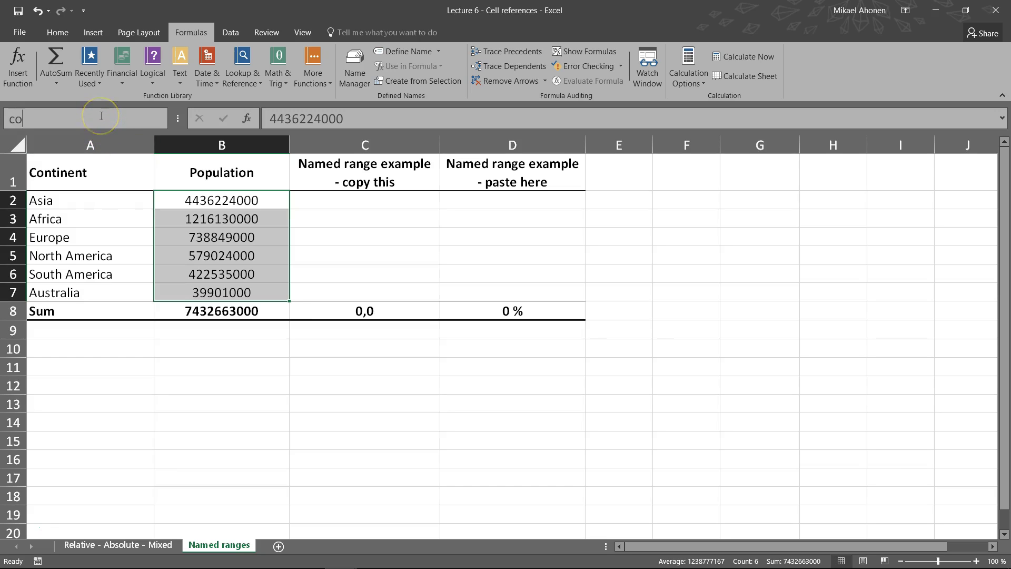
type("ntinents")
key("Escape")
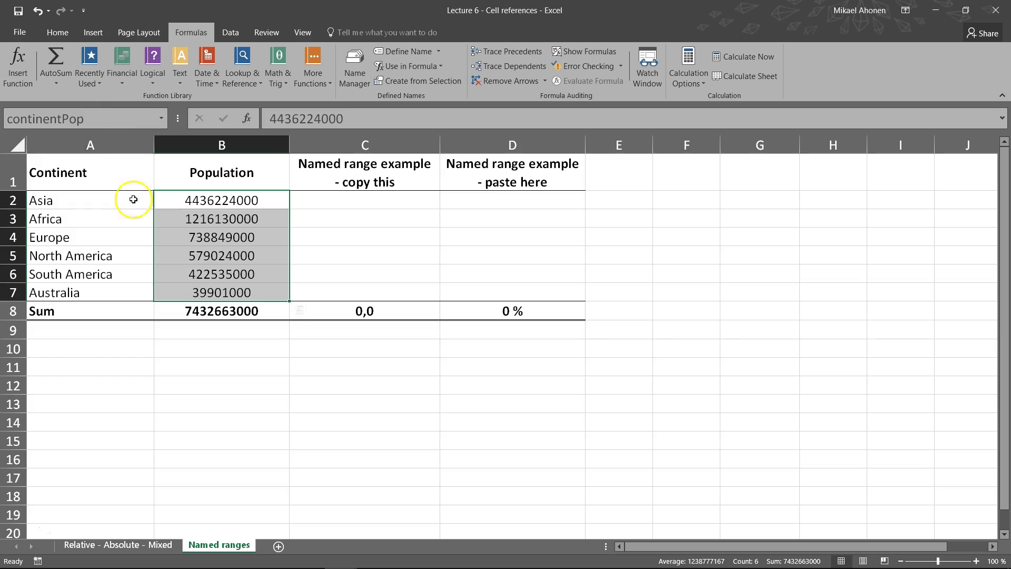
Name the Sum cell B8 totalPop.
left_click(188, 305)
left_click(100, 121)
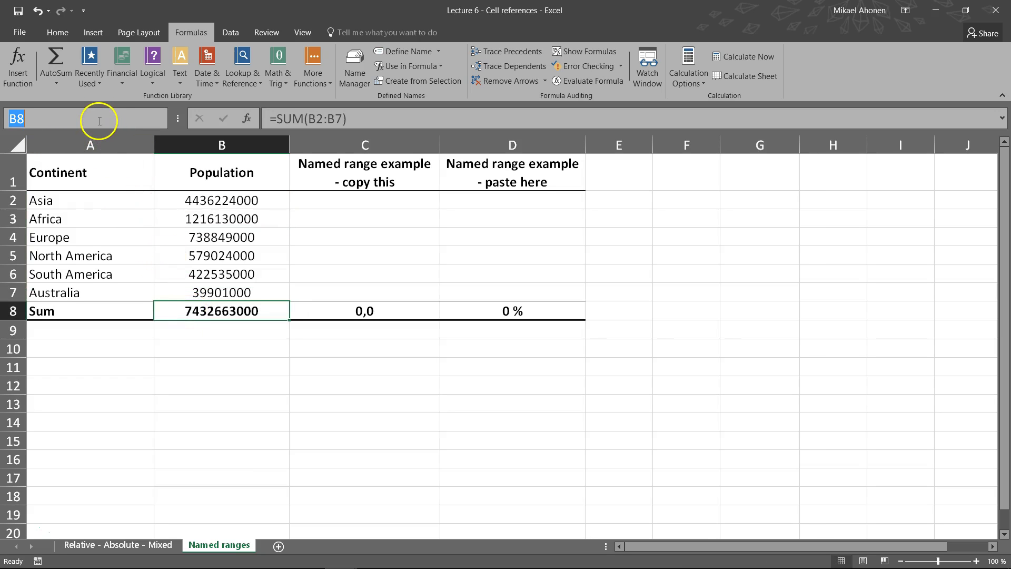
type("totalPop")
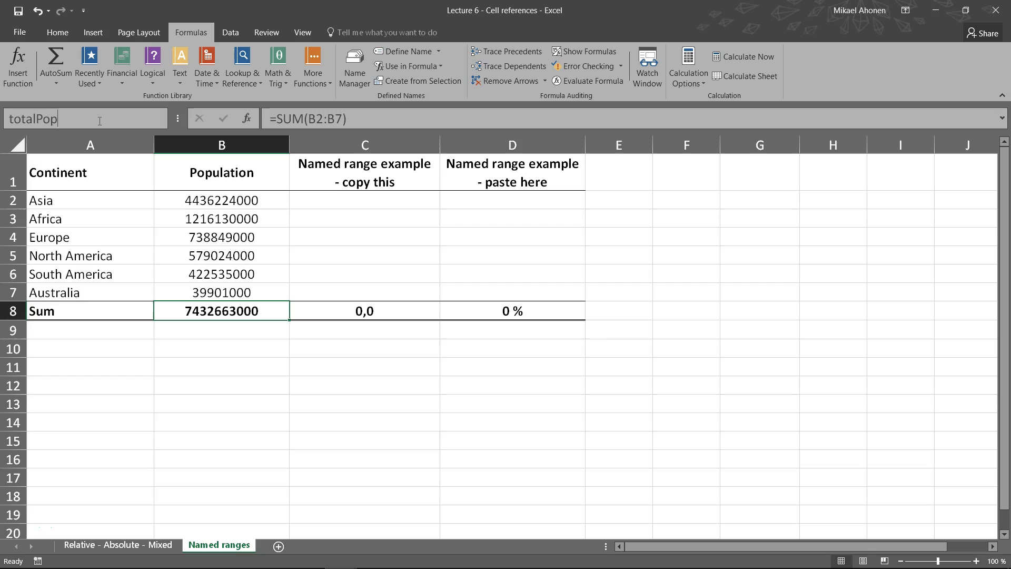
key("Return")
Enter =continentPop/totalPop in C2.
left_click(95, 122)
left_click(326, 199)
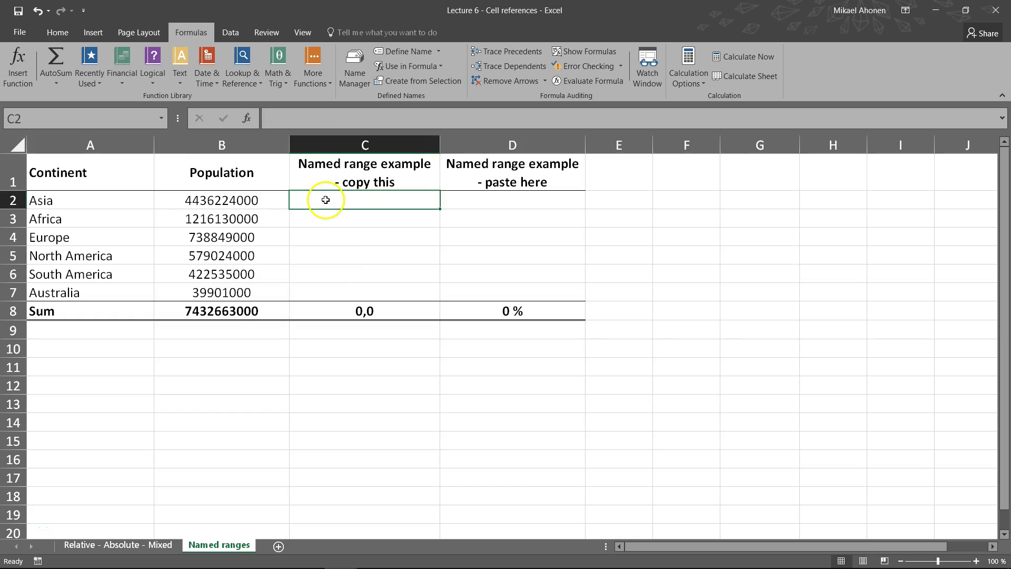
type("=cont")
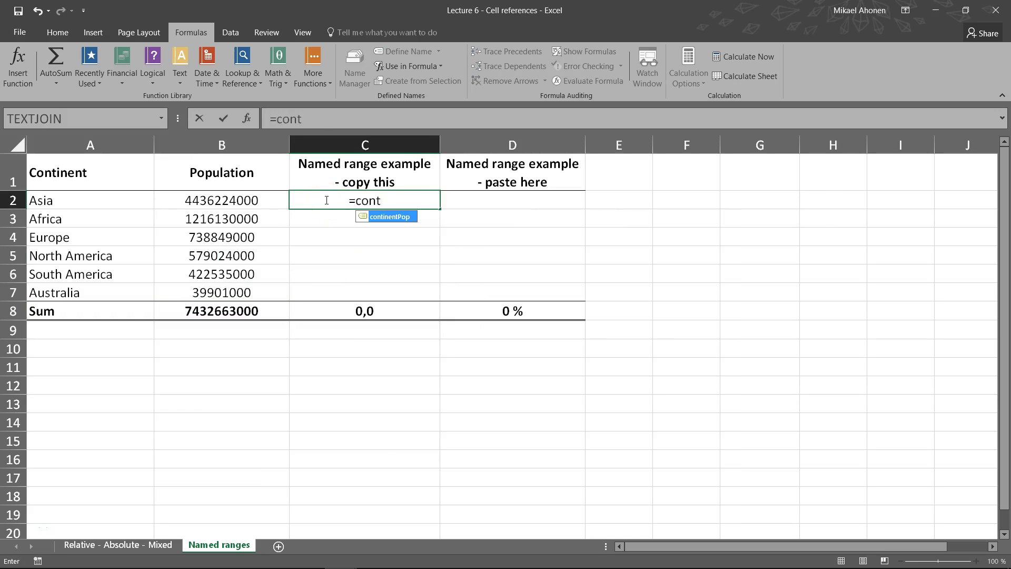
key("Tab")
type("/totalPop")
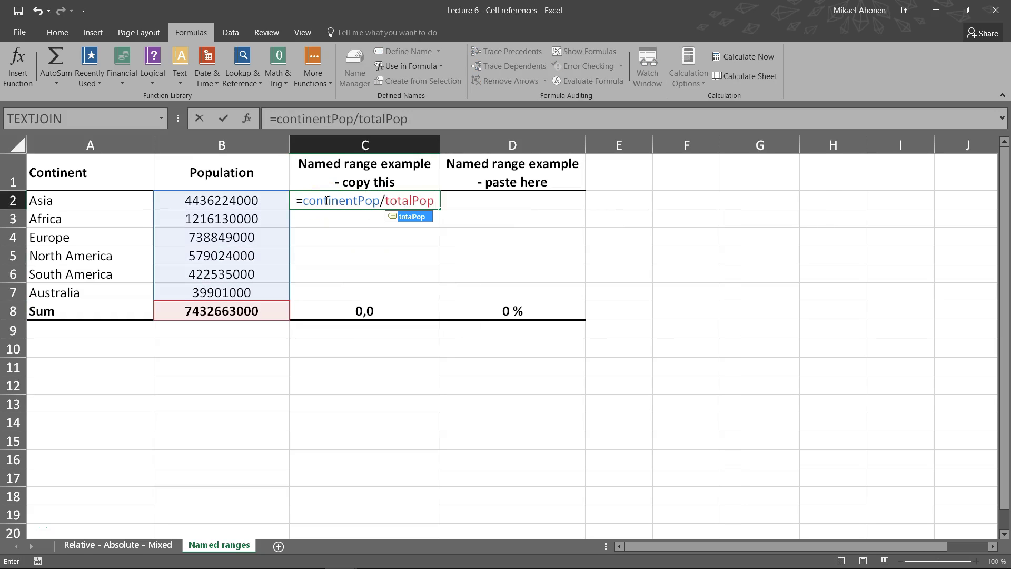
key("Return")
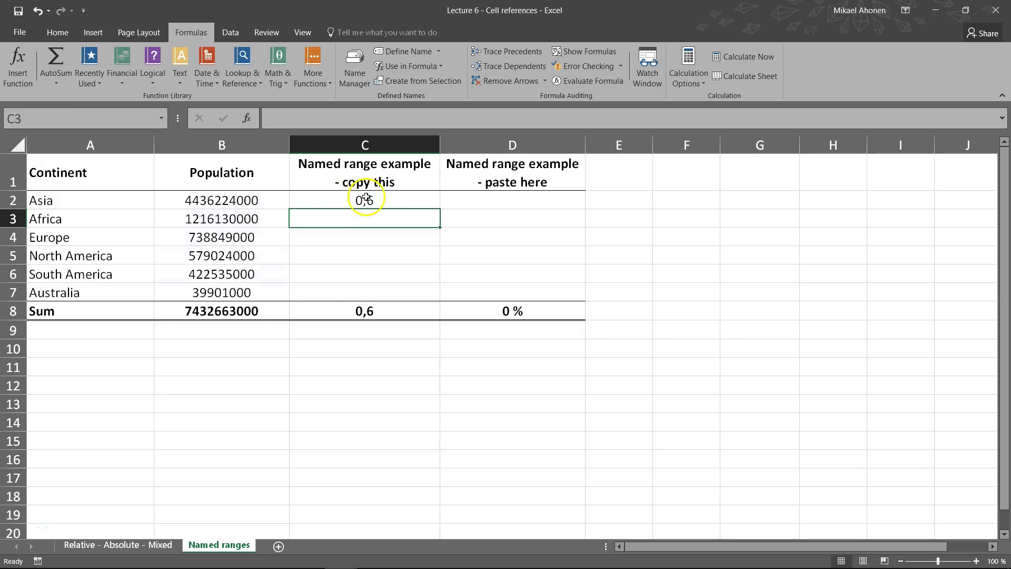
Paste C2's formula into C2:D7, giving shares like 60 % for Asia, totalling 100 %.
left_click(366, 198)
key("ctrl+c")
left_click_drag(388, 203, 493, 291)
right_click(494, 292)
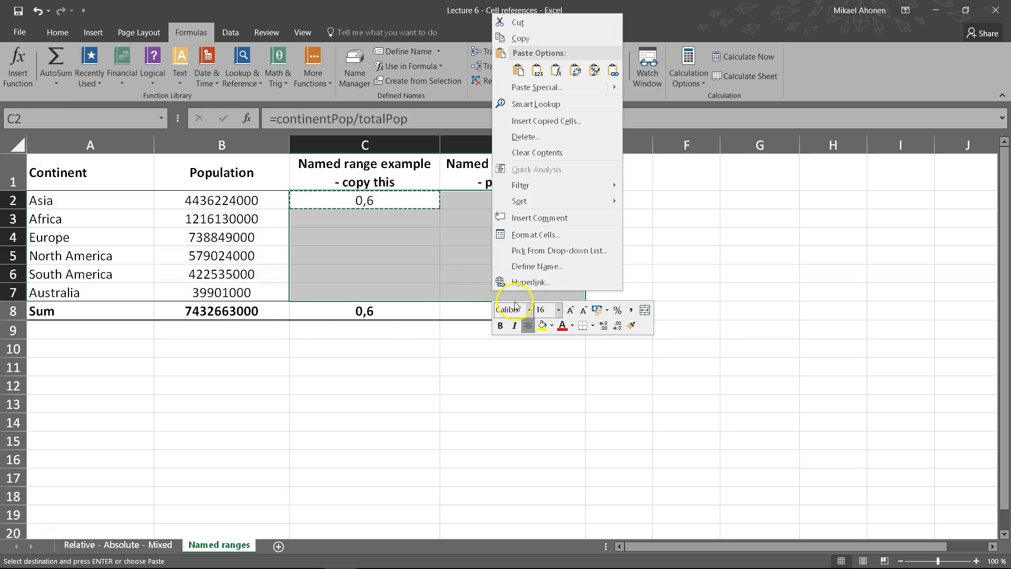
left_click(560, 69)
key("Escape")
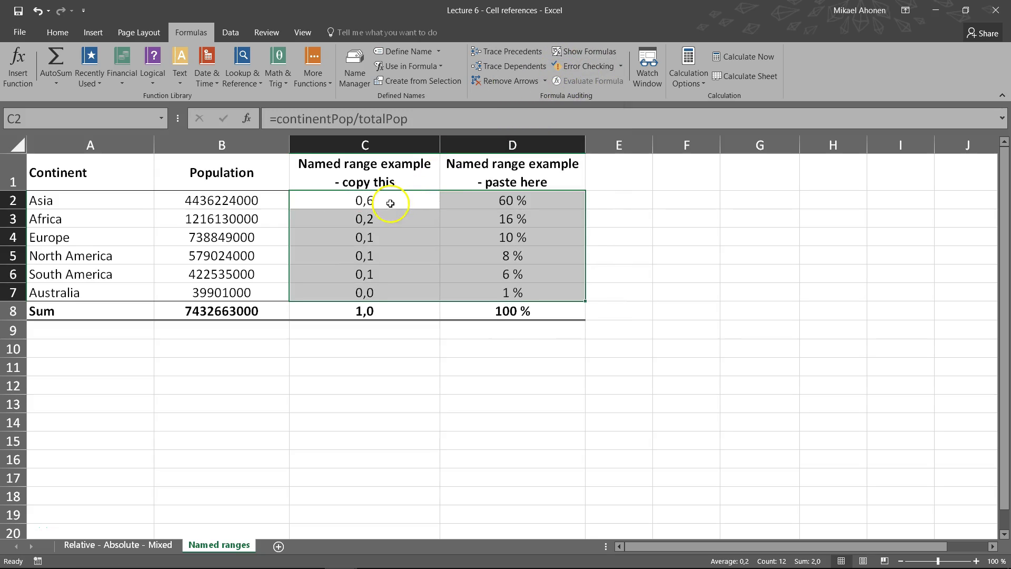
double_click(390, 203)
left_click_drag(397, 202, 420, 201)
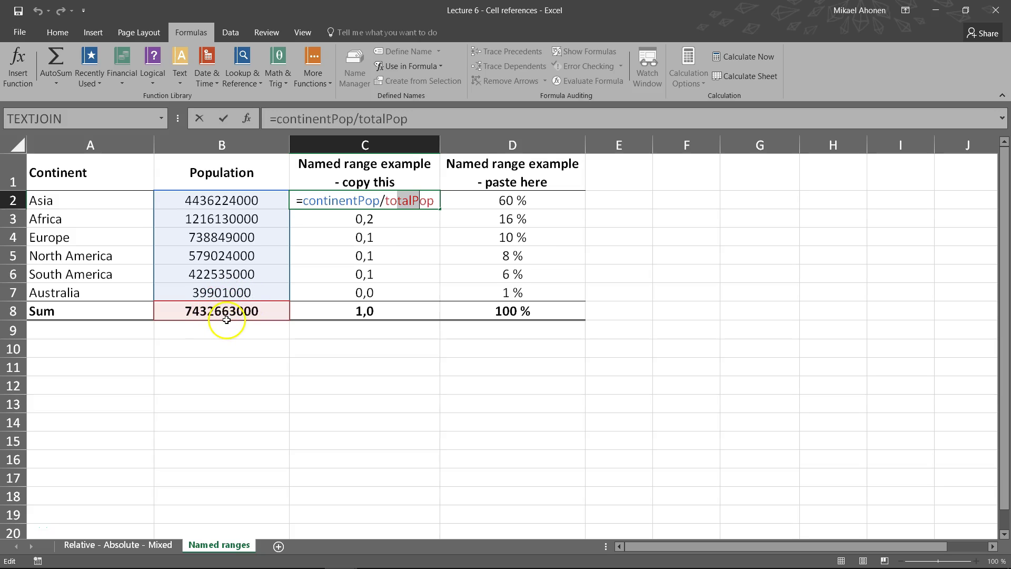
Leave C2 unchanged and open Name Manager, which lists continentPop and totalPop.
left_click(335, 202)
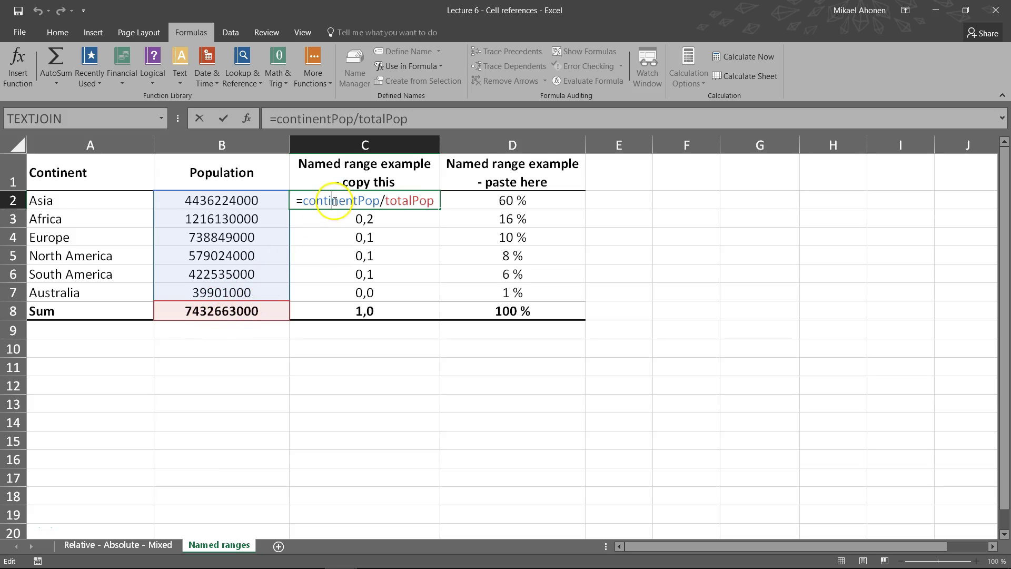
left_click(268, 192)
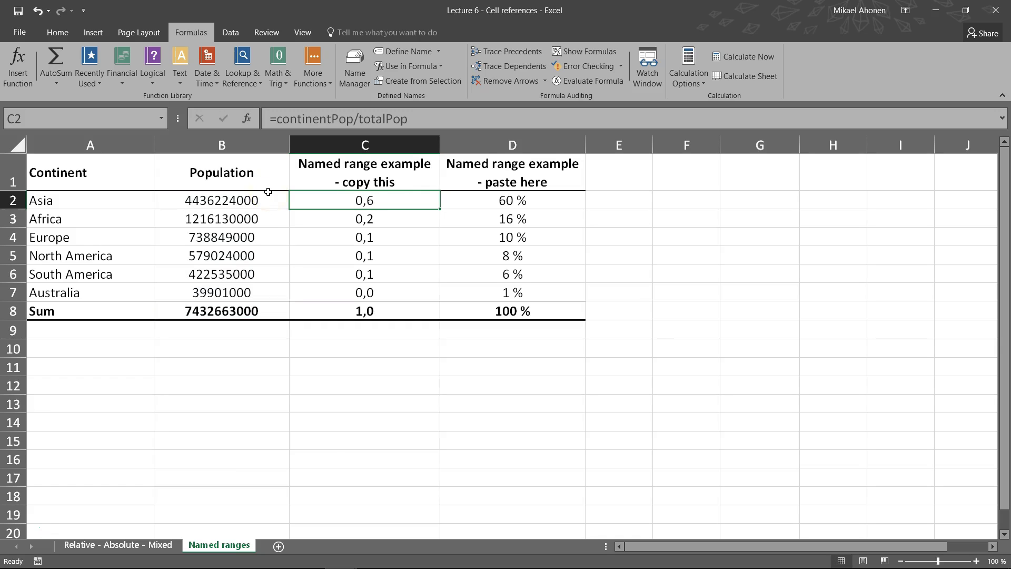
left_click(353, 74)
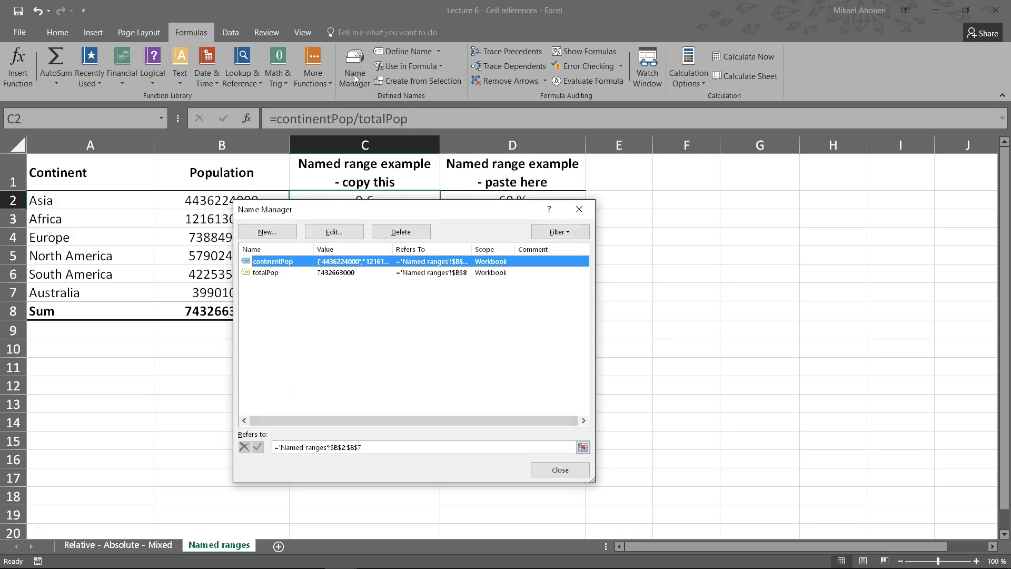
Close the Name Manager to get back to the Named ranges sheet showing the shares.
left_click(580, 210)
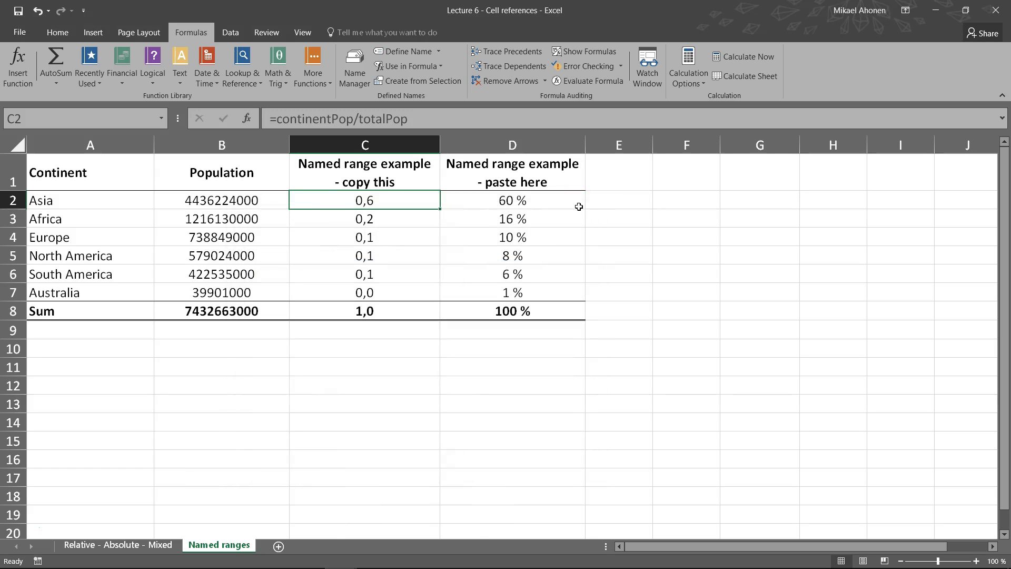